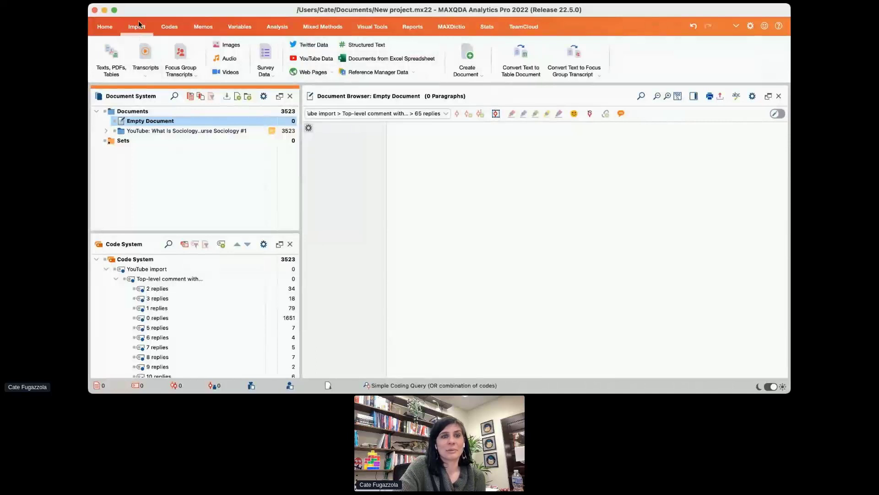
Look through the import options for Twitter data and YouTube data.
left_click(104, 27)
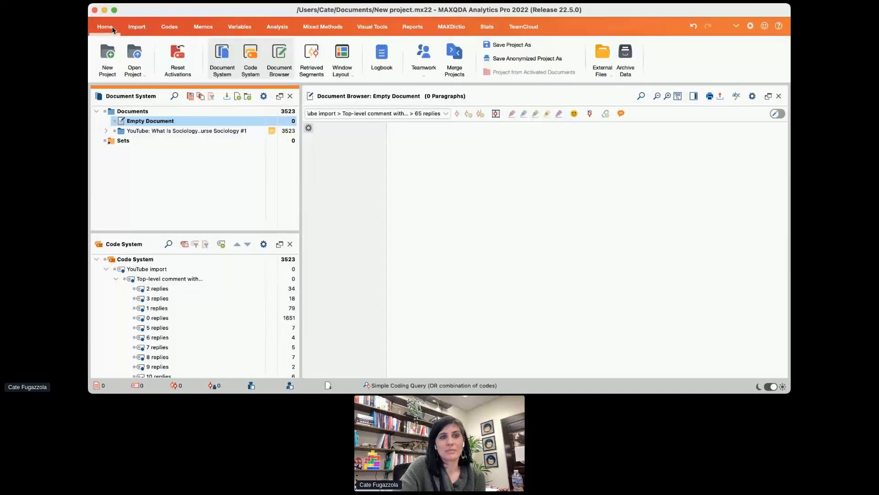
left_click(139, 29)
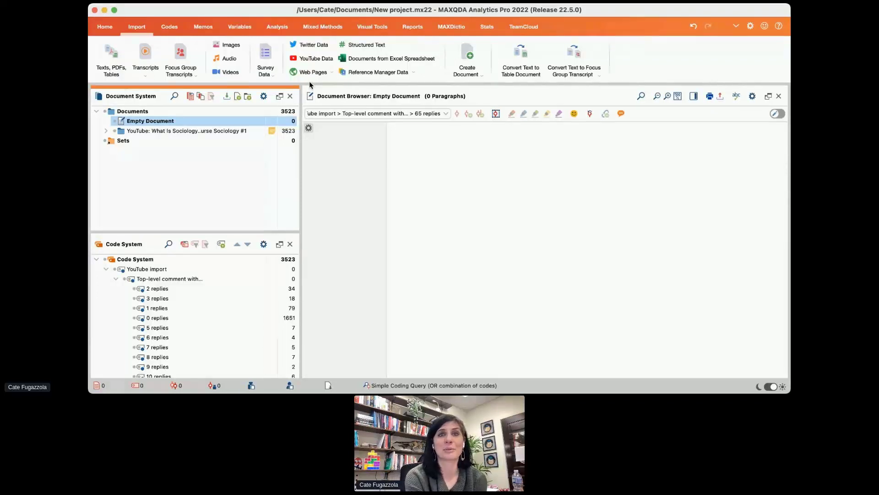
left_click(311, 49)
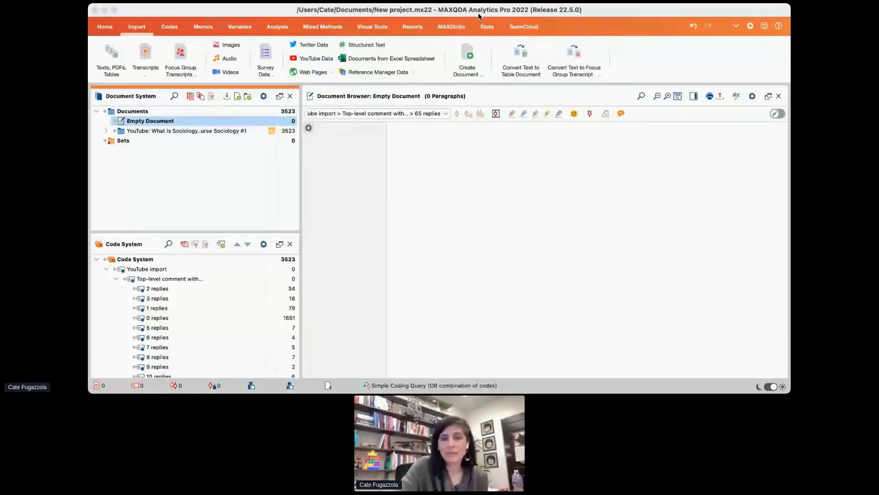
left_click(341, 29)
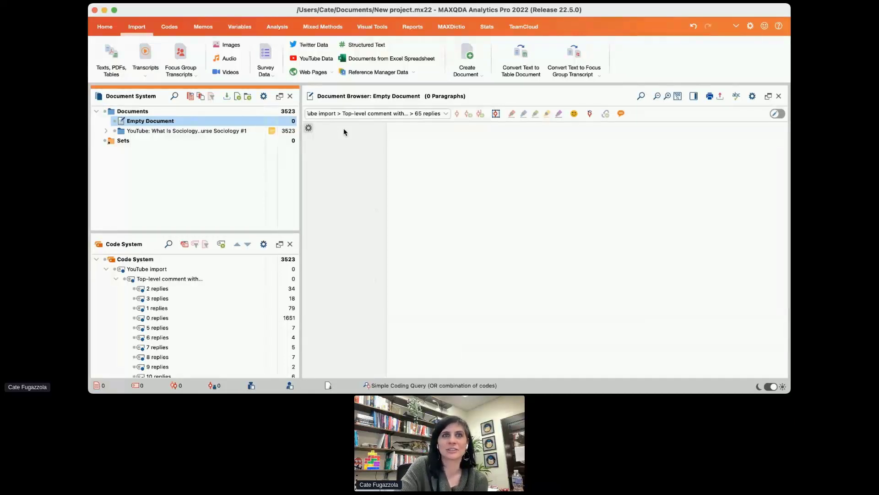
left_click(308, 60)
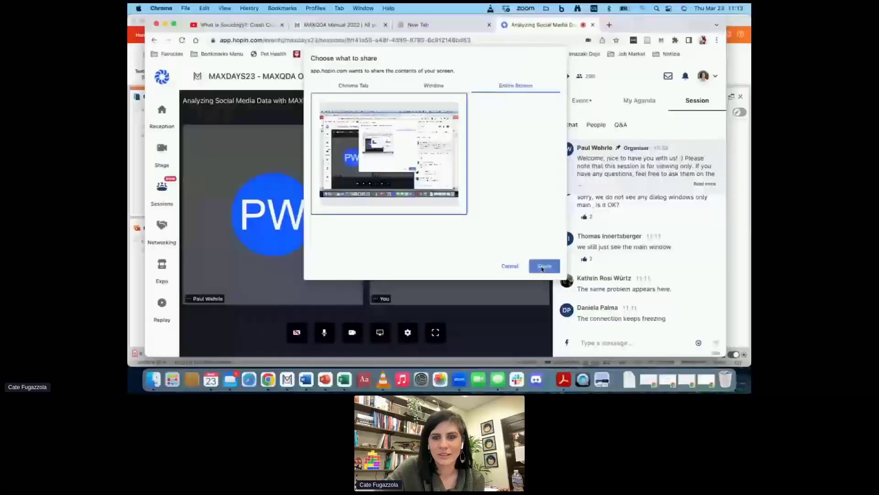
Share the entire screen in the Hopin session and switch back to MAXQDA.
left_click(543, 263)
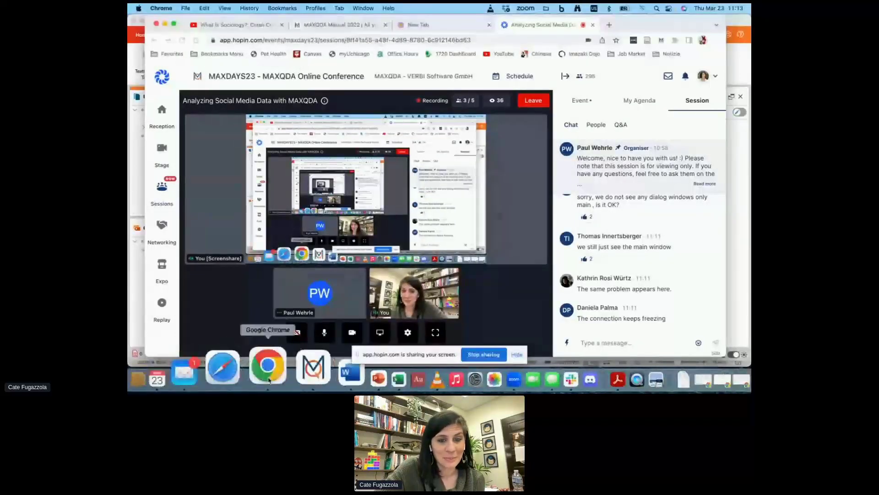
left_click(291, 366)
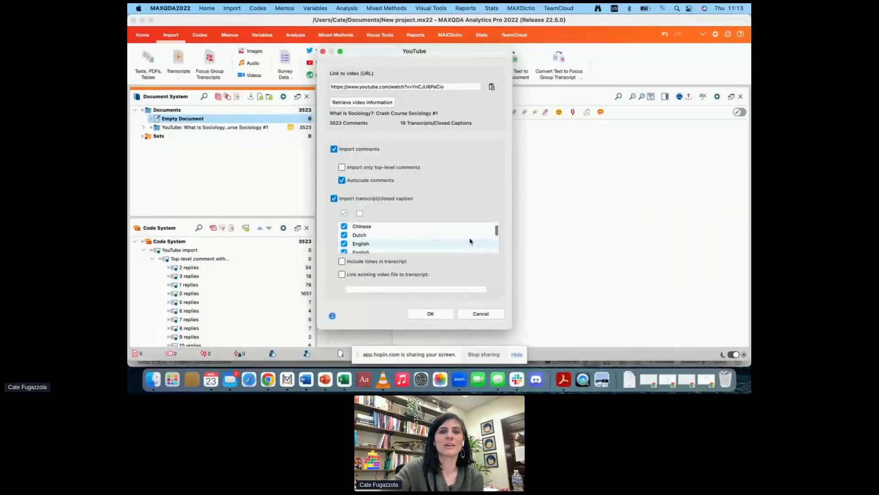
Close the YouTube import dialog and view the Twitter import's login and search options before closing it.
left_click(323, 51)
left_click(321, 53)
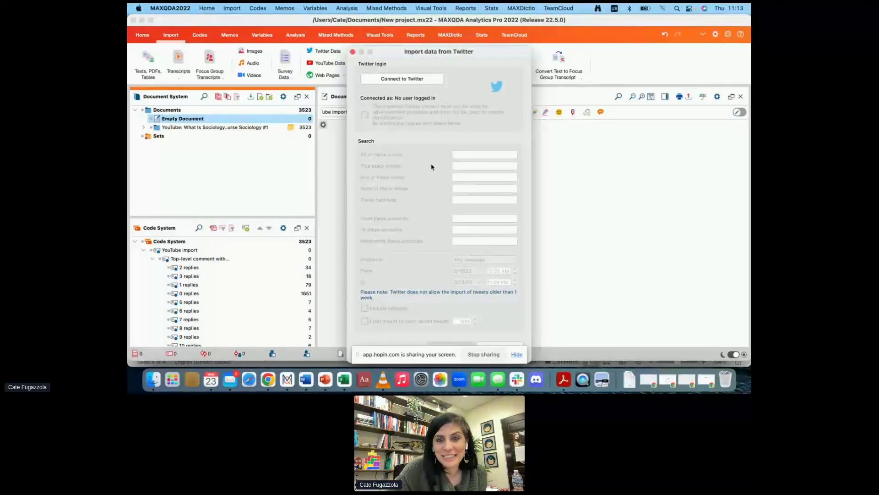
left_click(352, 52)
Reopen the YouTube data import, deselect all transcript languages and select only the Italian transcript.
left_click(327, 63)
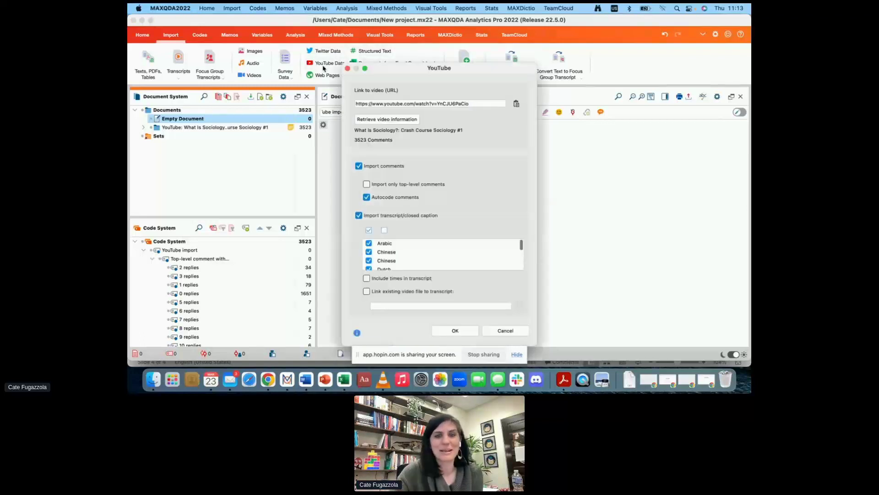
scroll(451, 256, "down", 5)
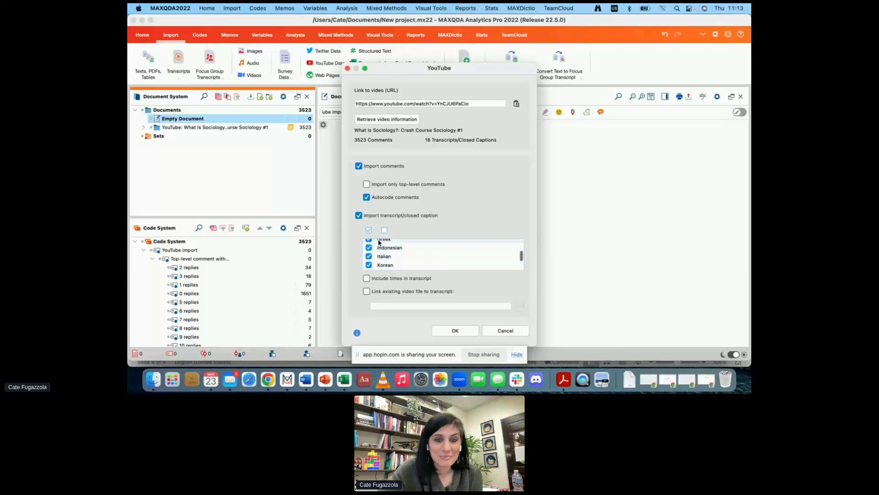
scroll(383, 256, "up", 5)
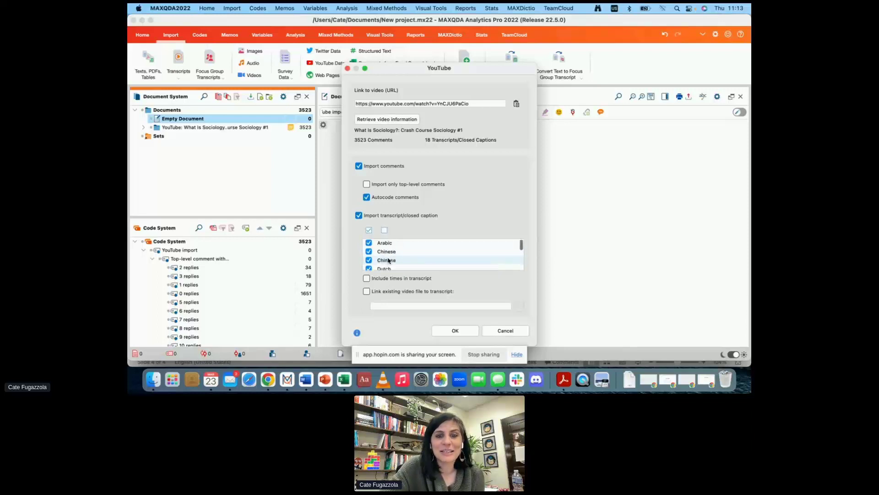
left_click(384, 230)
scroll(386, 256, "down", 1)
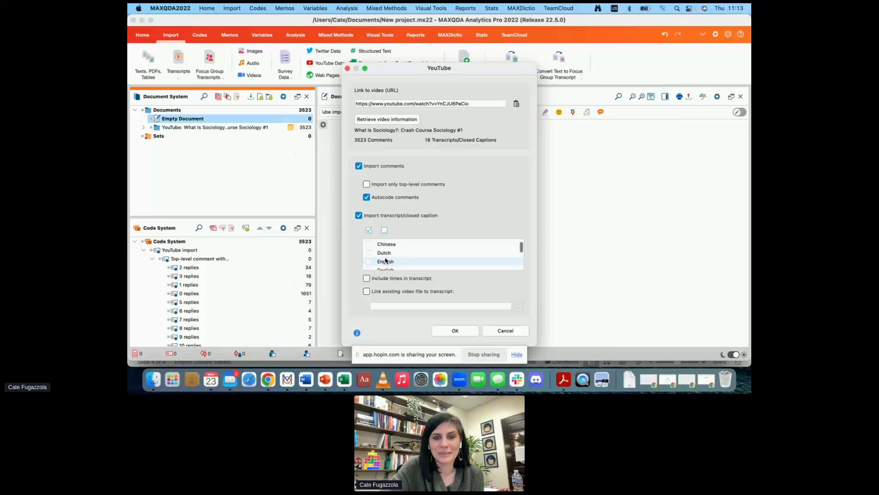
scroll(372, 256, "up", 1)
scroll(394, 261, "down", 4)
scroll(394, 261, "down", 2)
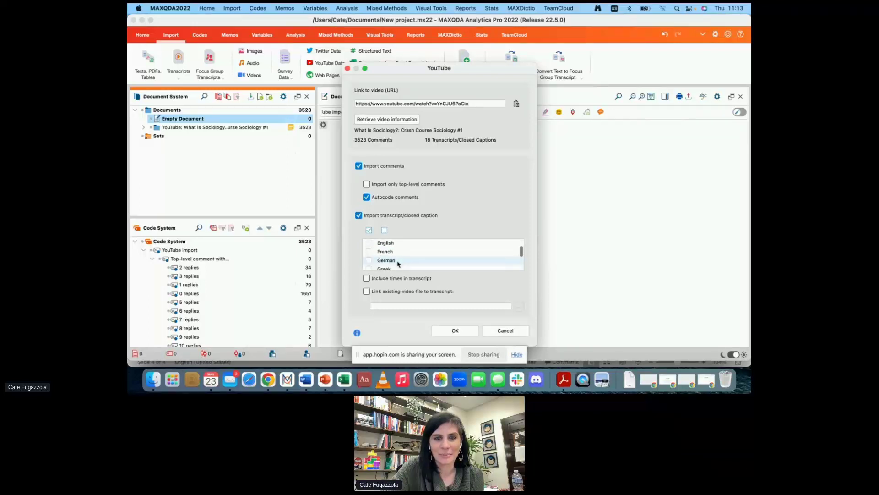
scroll(381, 257, "up", 1)
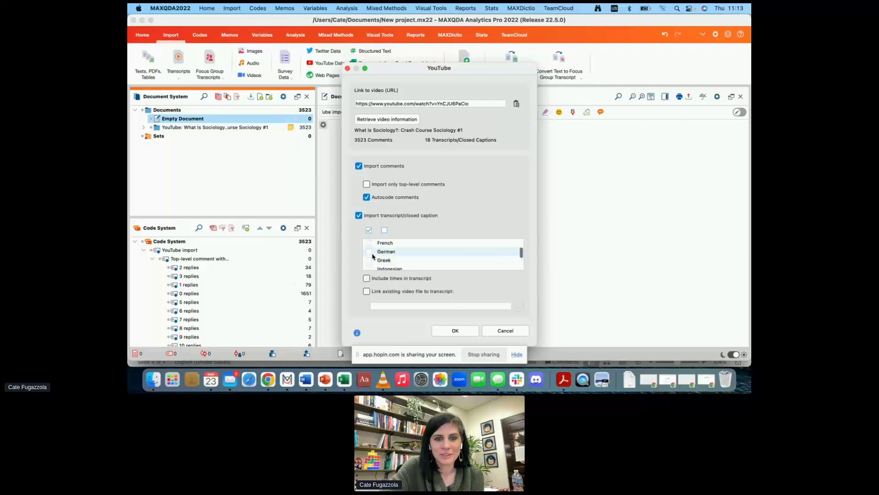
scroll(380, 257, "down", 2)
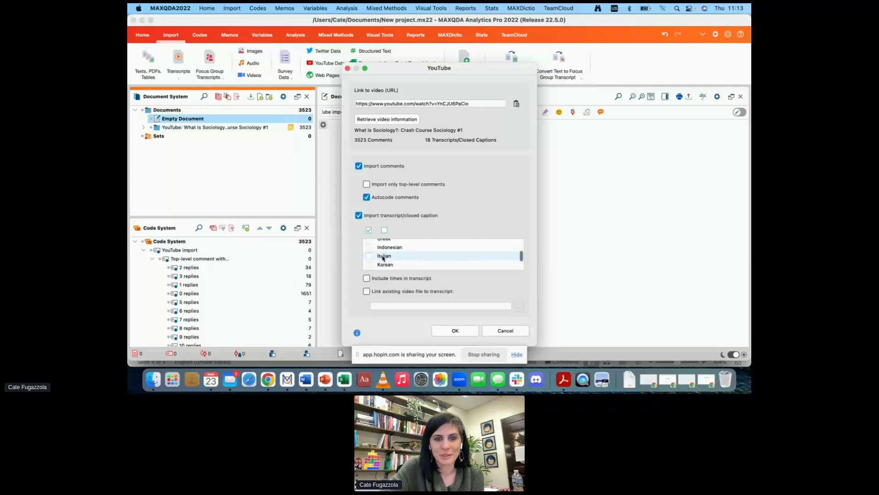
Add both English transcripts, include times in the transcript, and start importing the YouTube comments and captions.
scroll(373, 259, "up", 4)
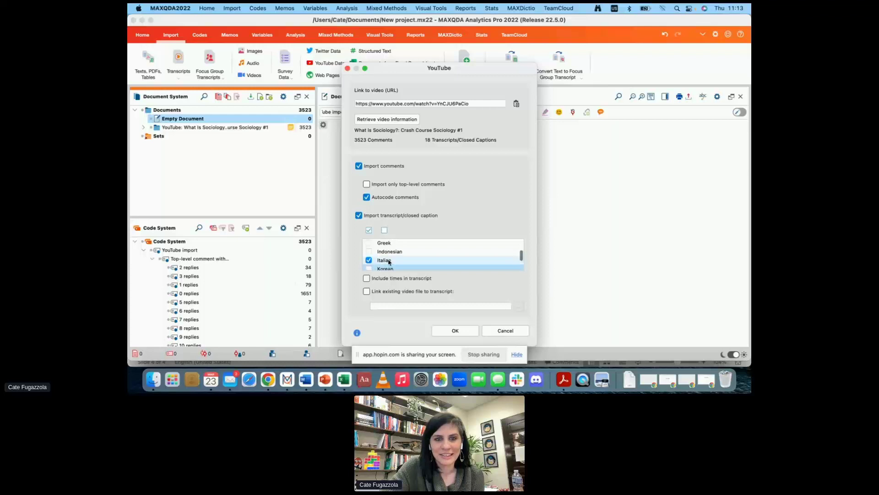
left_click(369, 249)
scroll(371, 250, "up", 1)
left_click(369, 247)
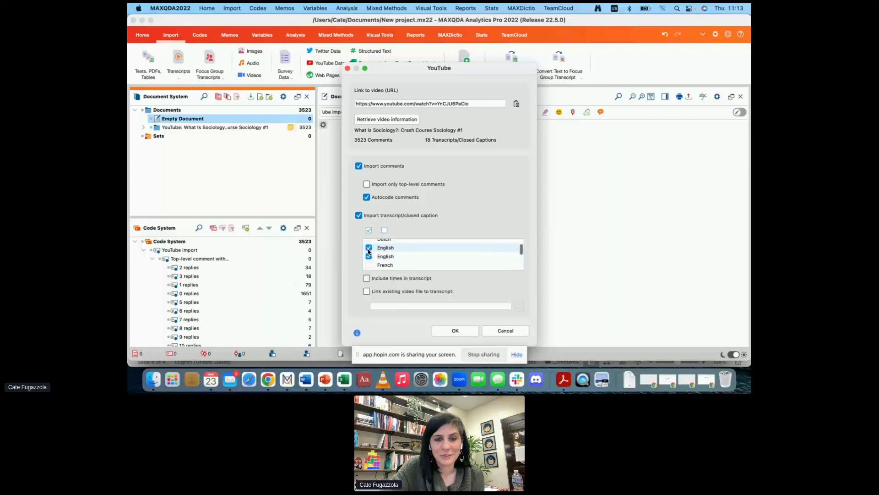
left_click(367, 278)
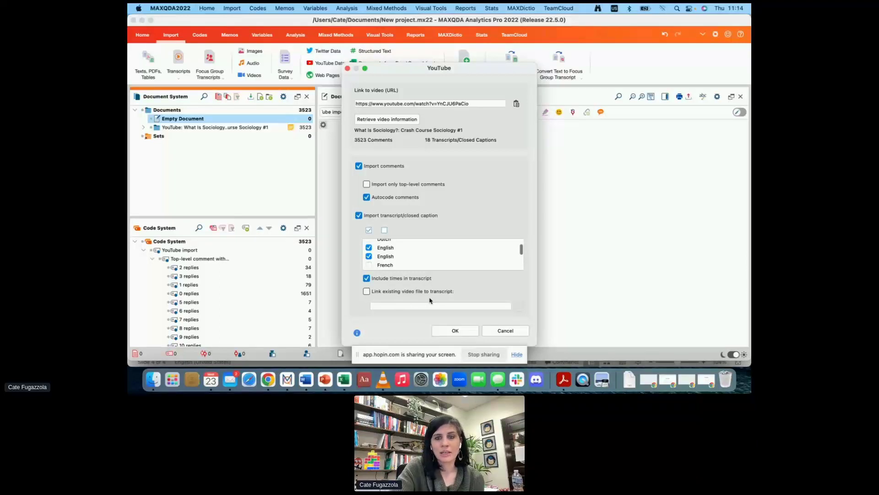
left_click(455, 331)
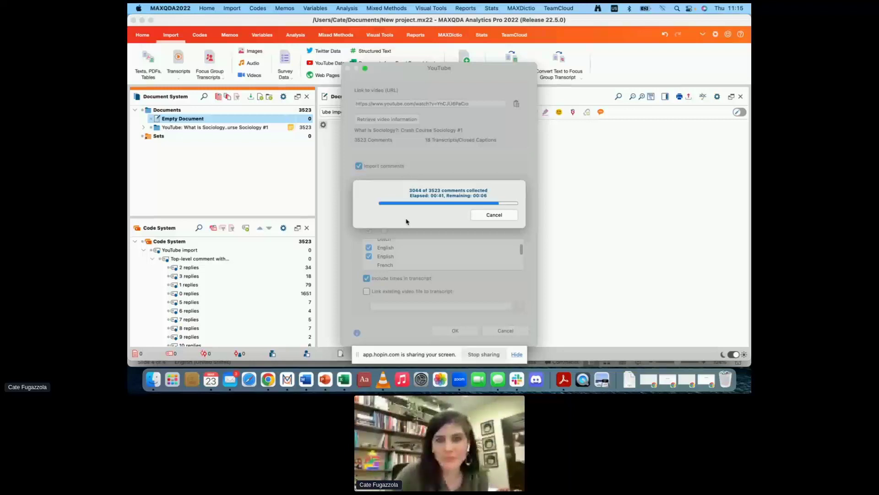
Switch to the Hopin session in Chrome and read the recent chat messages from the attendees.
left_click(269, 379)
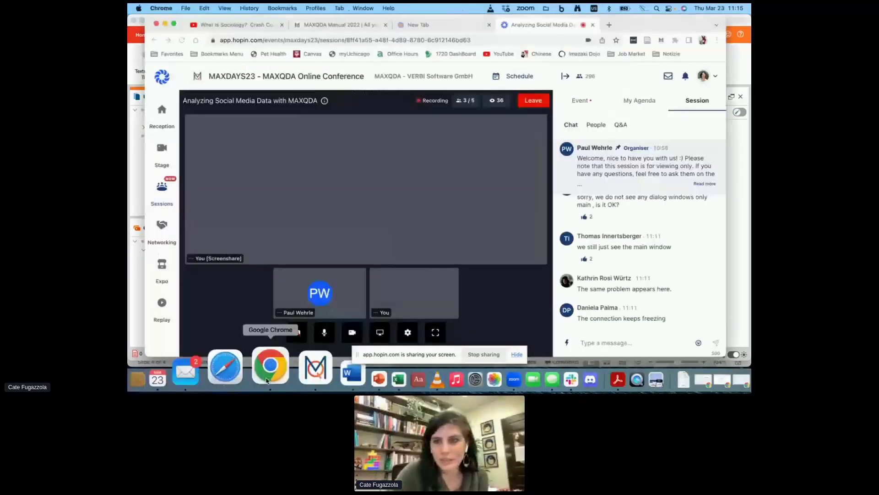
scroll(646, 246, "up", 1)
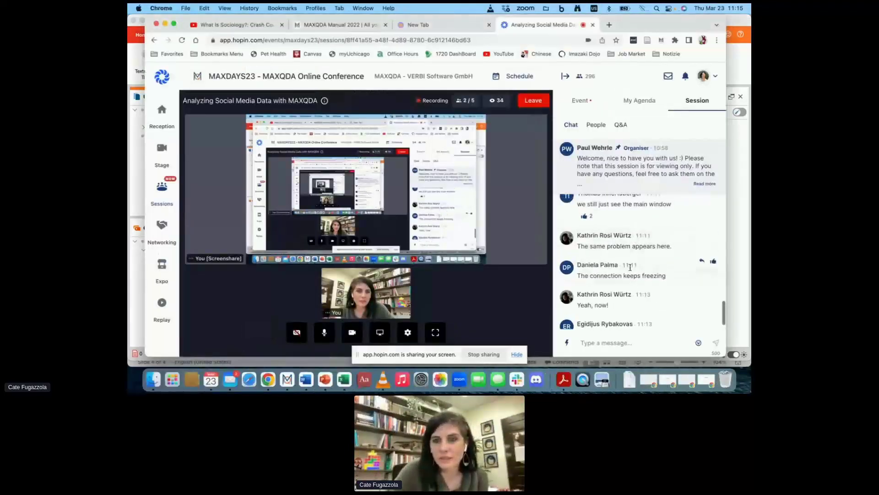
scroll(626, 237, "up", 1)
scroll(626, 238, "up", 3)
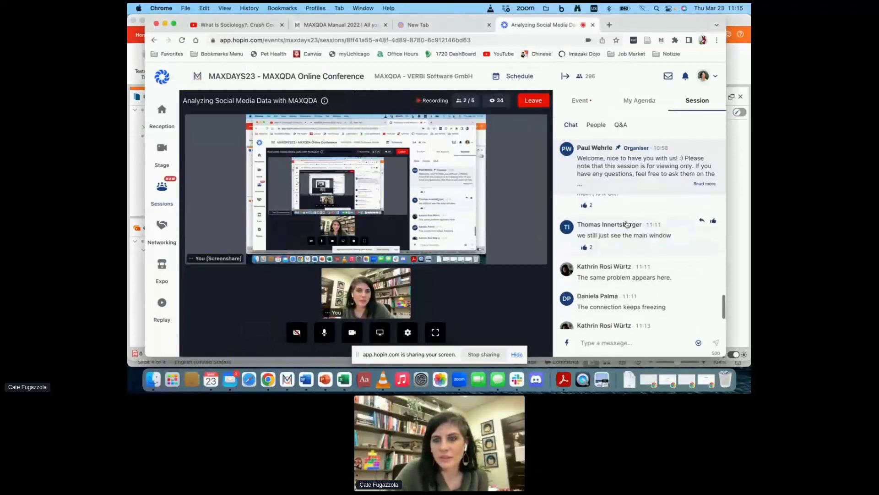
scroll(615, 231, "up", 1)
scroll(619, 286, "down", 2)
scroll(619, 286, "down", 4)
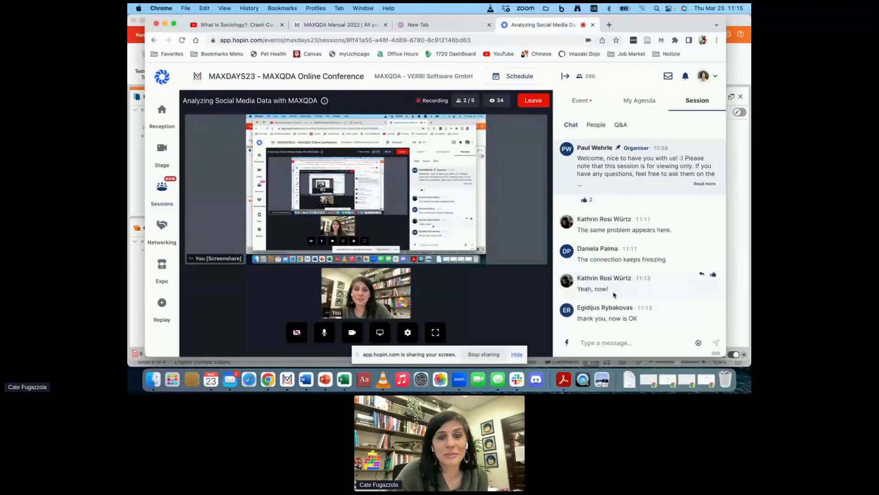
Switch back to MAXQDA and cancel the running YouTube import.
left_click(287, 379)
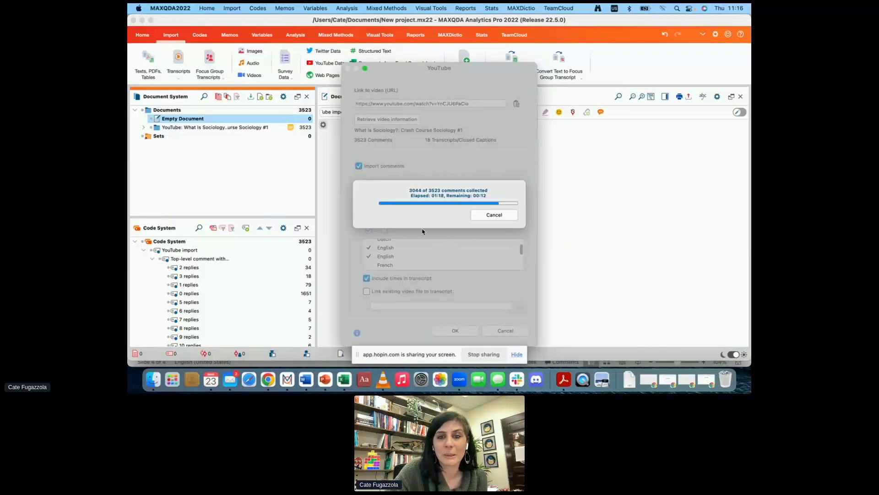
left_click(498, 219)
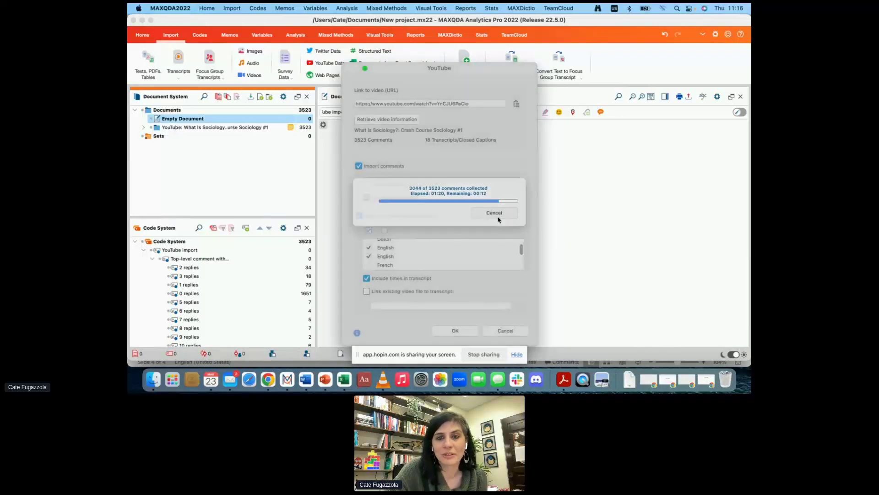
left_click(199, 140)
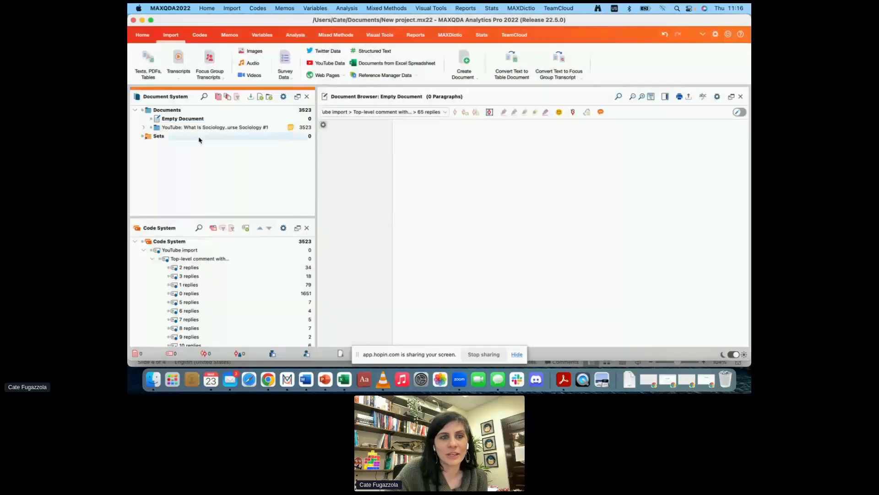
Expand the "YouTube: What Is Sociology" document group and open its memo to view the video's metadata.
left_click(143, 127)
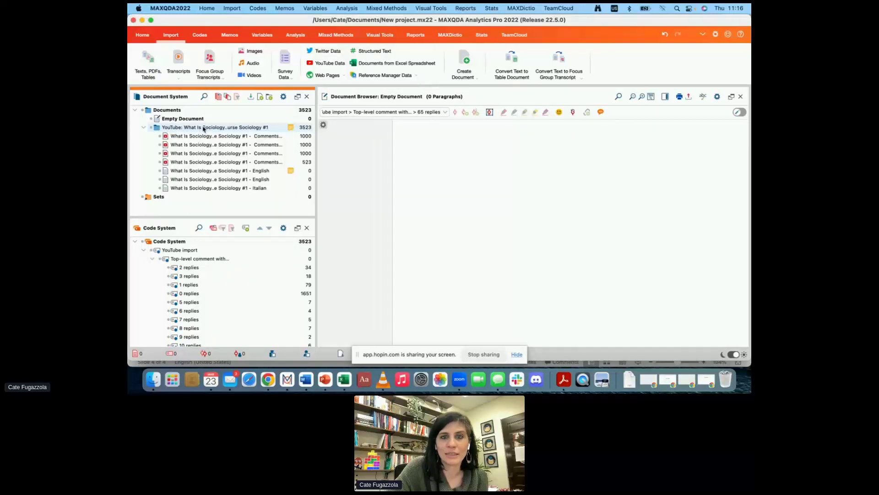
double_click(290, 127)
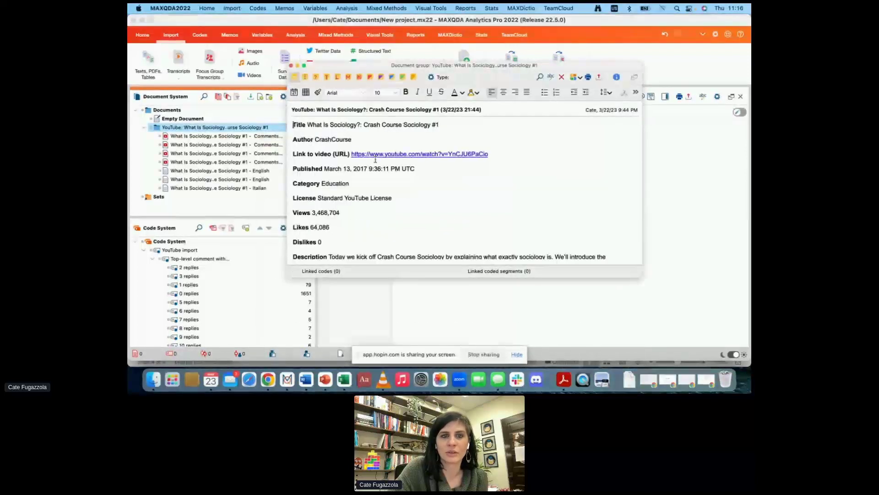
scroll(357, 169, "down", 1)
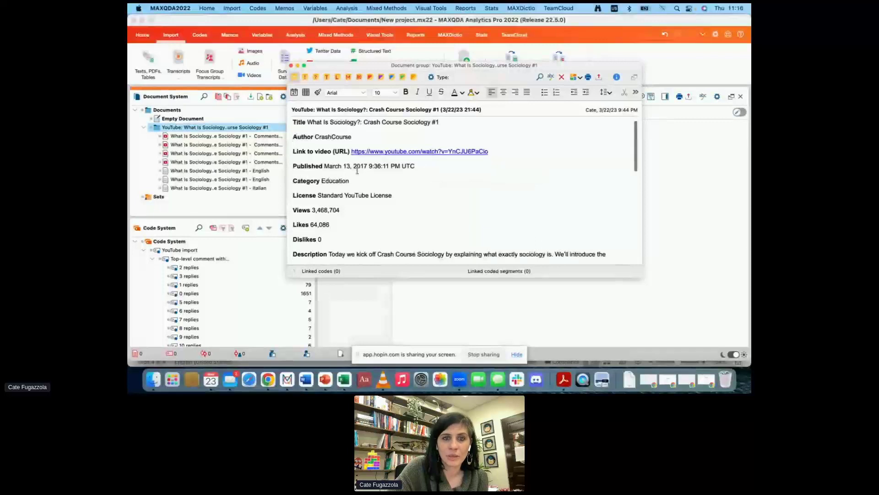
scroll(357, 170, "down", 2)
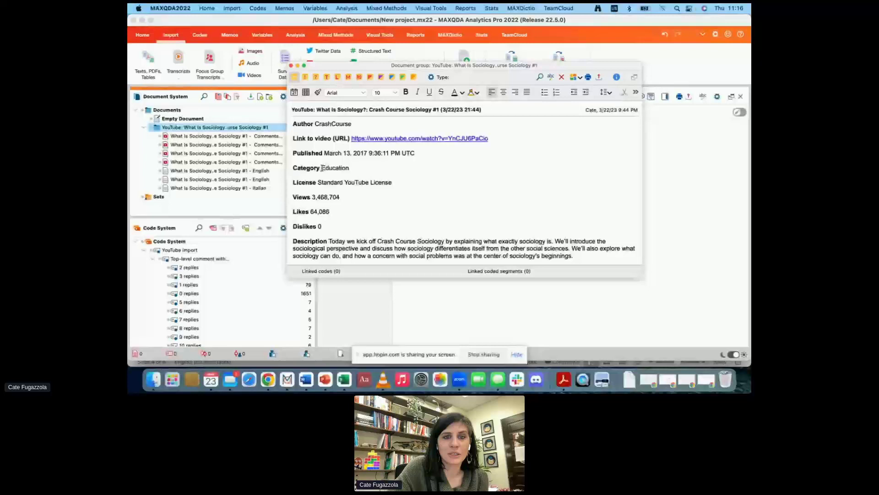
scroll(346, 187, "down", 2)
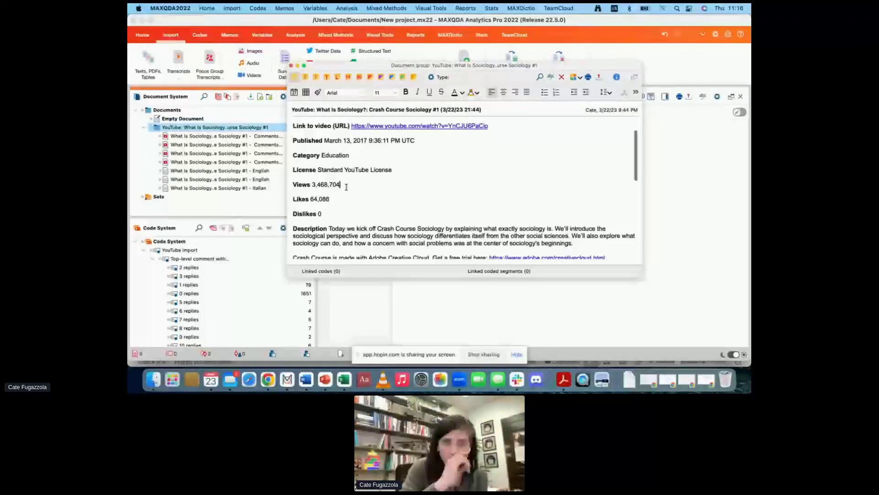
Read the memo's views, likes and dislikes, and the video description through to the closing links.
triple_click(346, 187)
left_click(375, 204)
scroll(376, 205, "down", 3)
left_click_drag(323, 189, 292, 174)
left_click(328, 187)
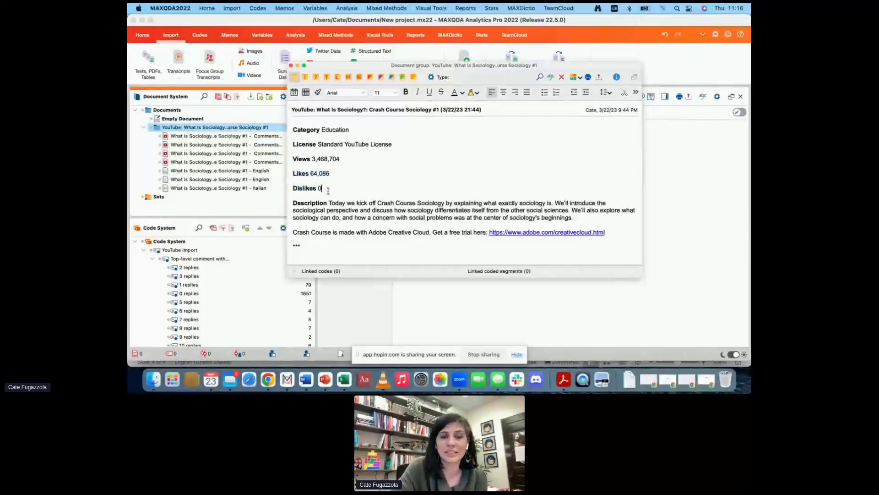
scroll(328, 191, "down", 1)
left_click(307, 185)
scroll(337, 183, "down", 3)
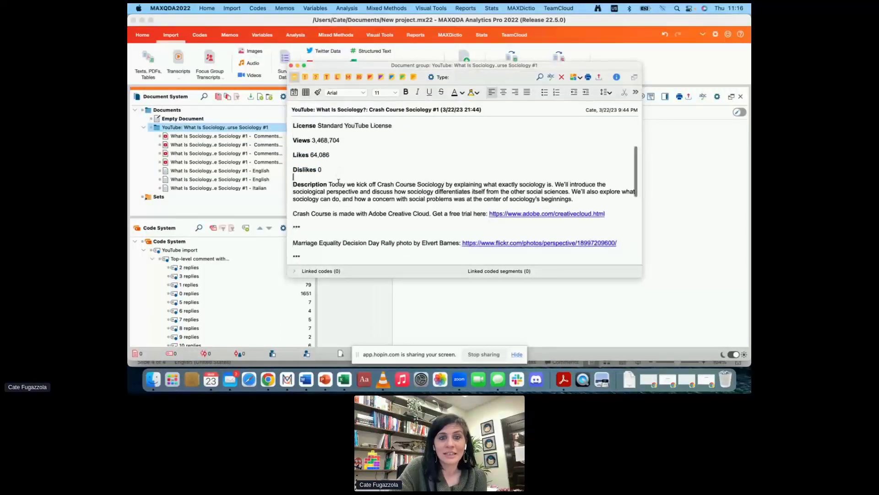
scroll(337, 183, "down", 15)
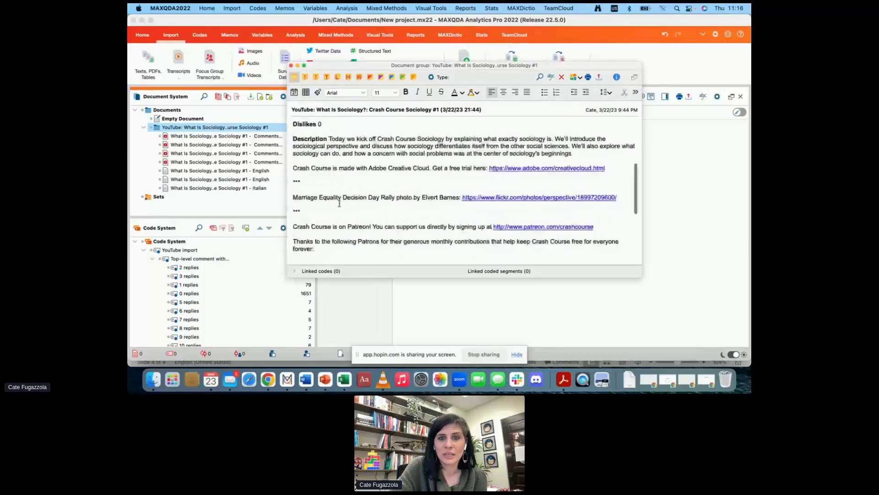
scroll(340, 226, "down", 7)
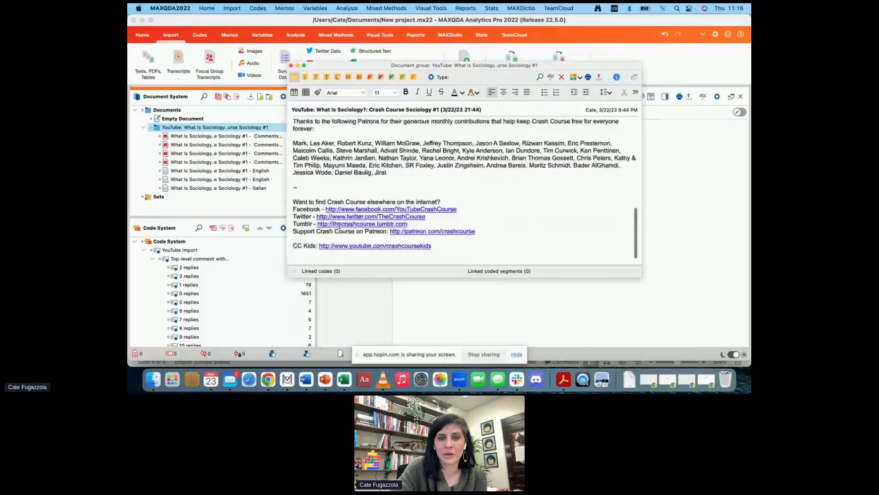
Close the document group's memo and open the first imported comments document, Comments 1 - 1000.
scroll(321, 174, "up", 20)
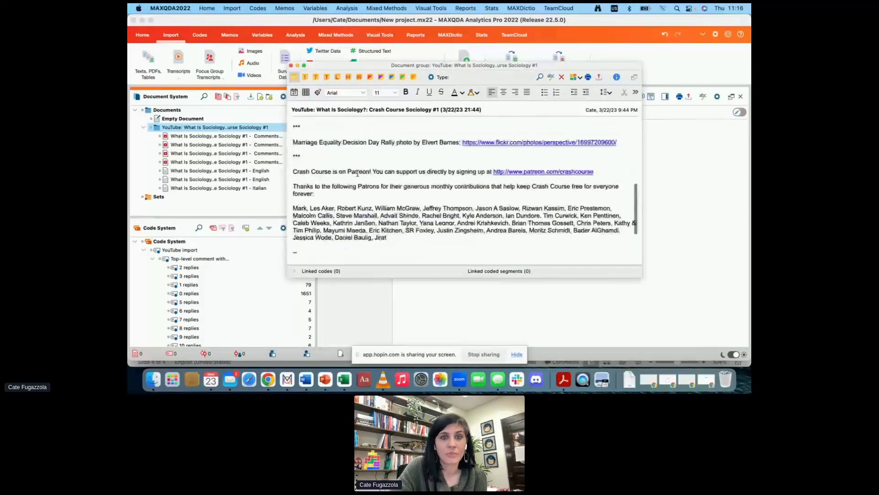
left_click(291, 65)
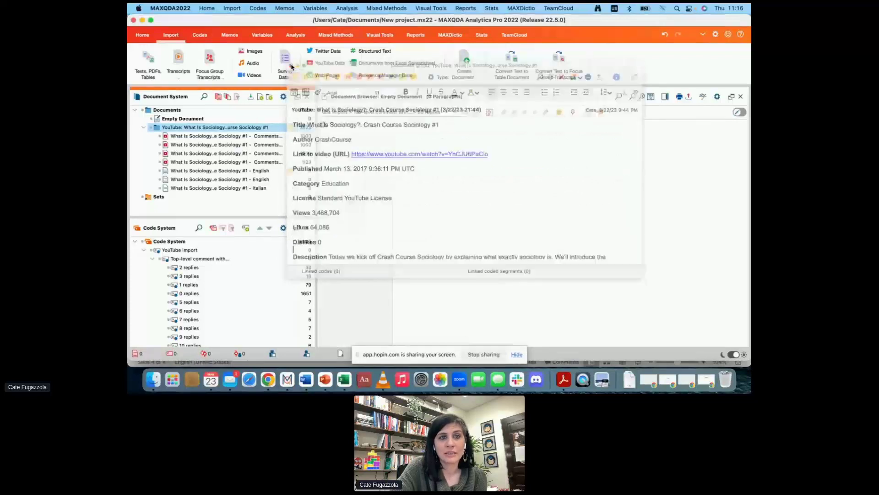
left_click(196, 137)
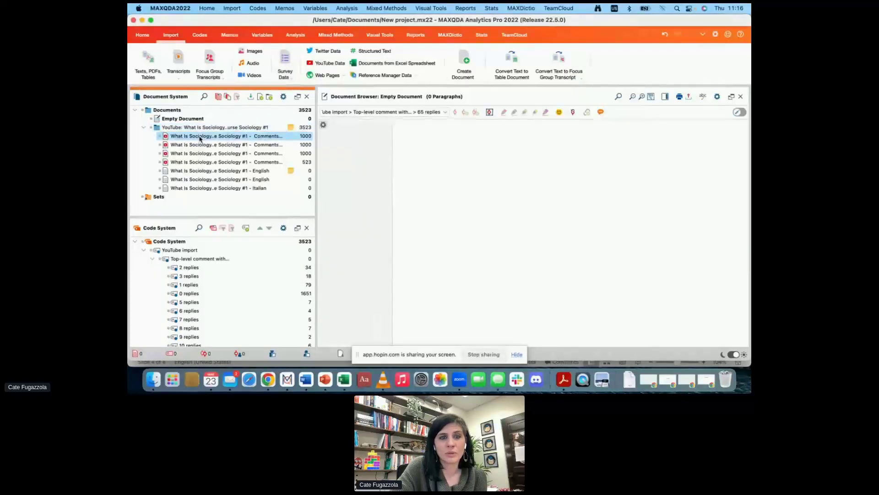
left_click(199, 145)
left_click(198, 163)
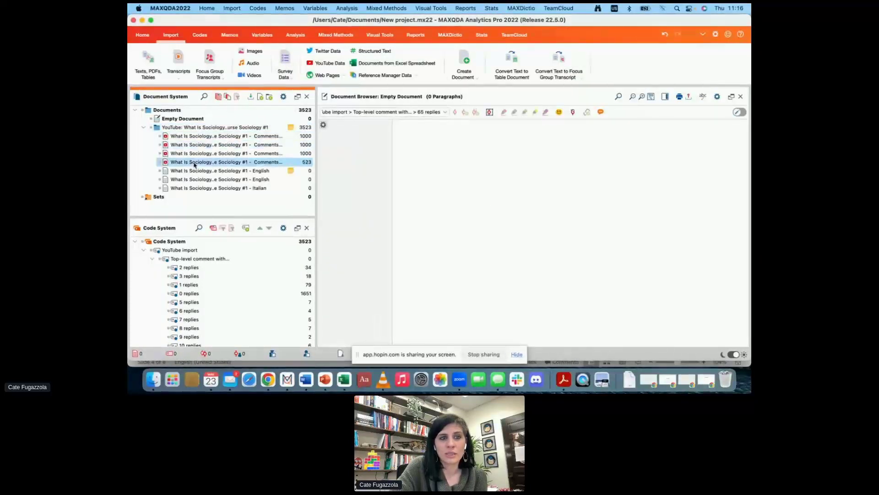
double_click(195, 136)
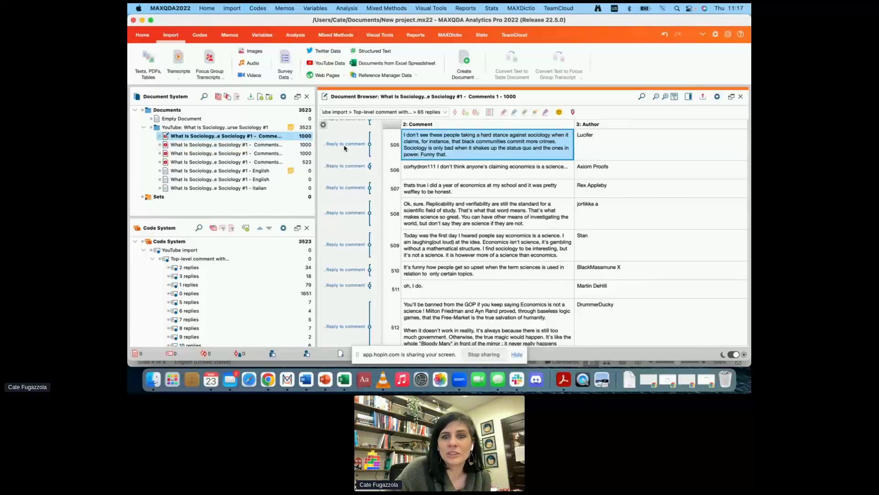
Look back through the earlier entries of Comments 1 - 1000, including the comment number, text and author columns.
scroll(507, 184, "up", 15)
scroll(507, 184, "up", 10)
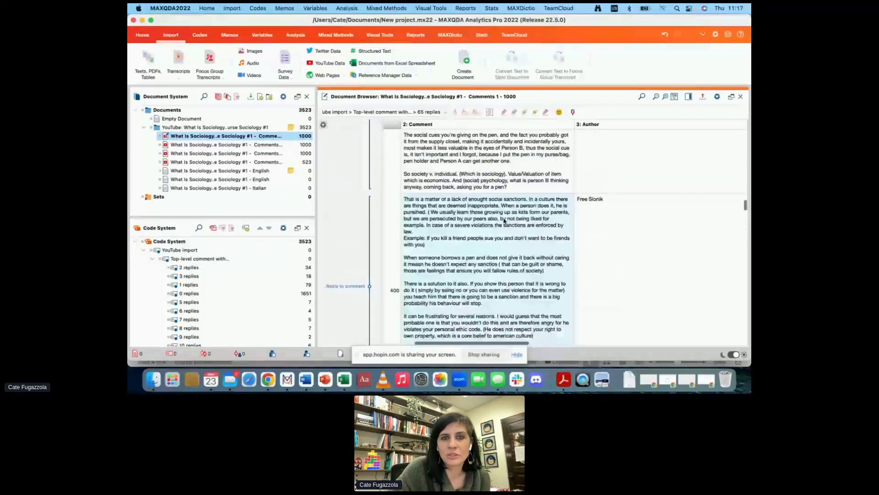
scroll(431, 163, "left", 2)
scroll(431, 163, "up", 15)
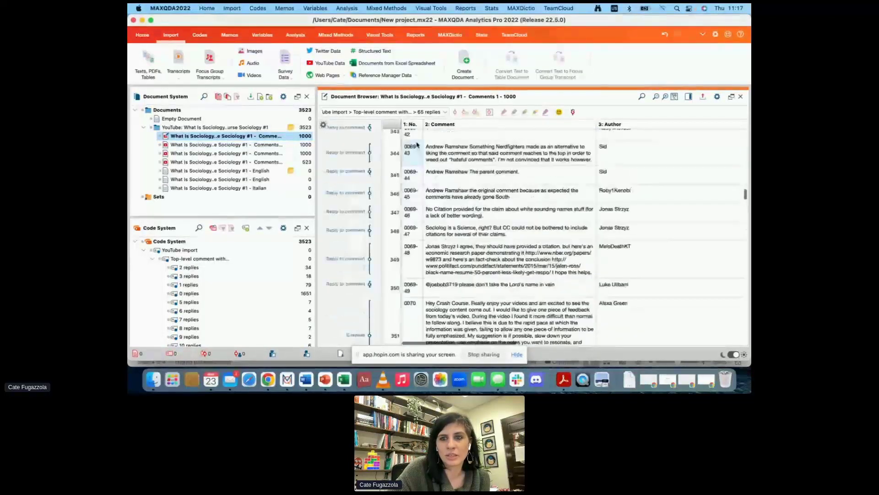
scroll(434, 313, "up", 10)
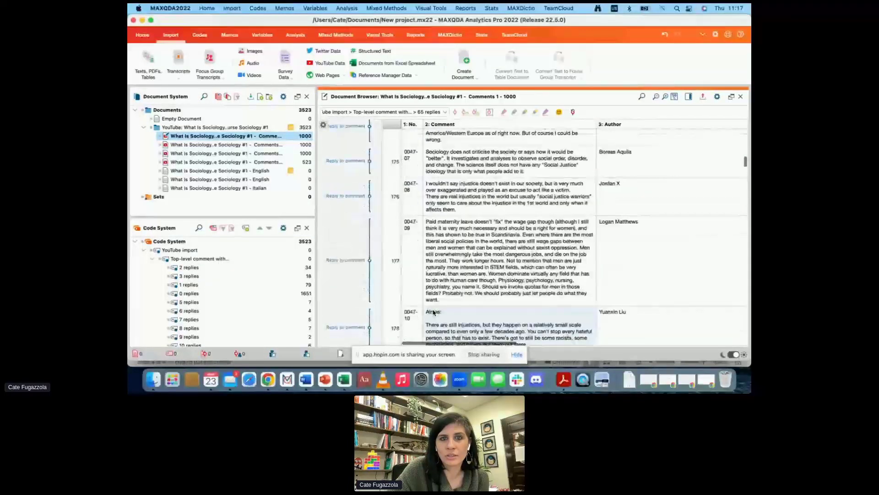
Examine the comment table's metadata columns: Author's URL, Top-level, Replies, Likes, Published and Updated.
scroll(502, 128, "right", 2)
scroll(503, 128, "right", 3)
scroll(591, 126, "right", 10)
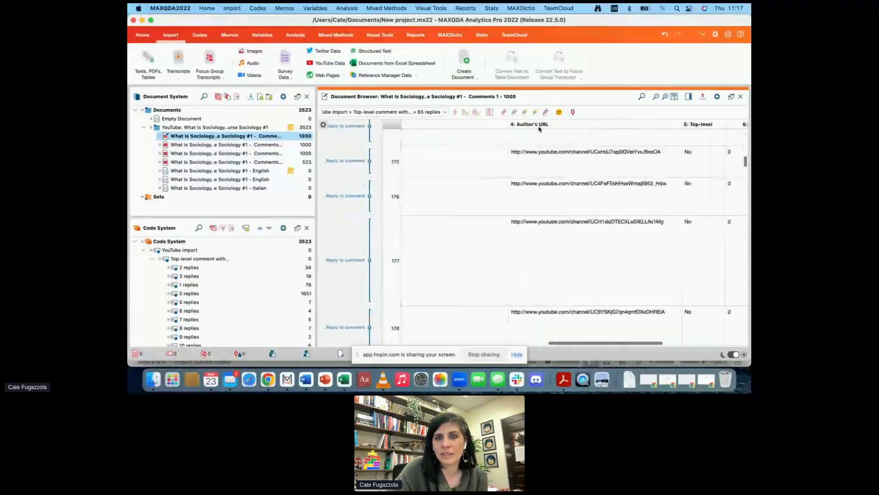
scroll(536, 126, "right", 1)
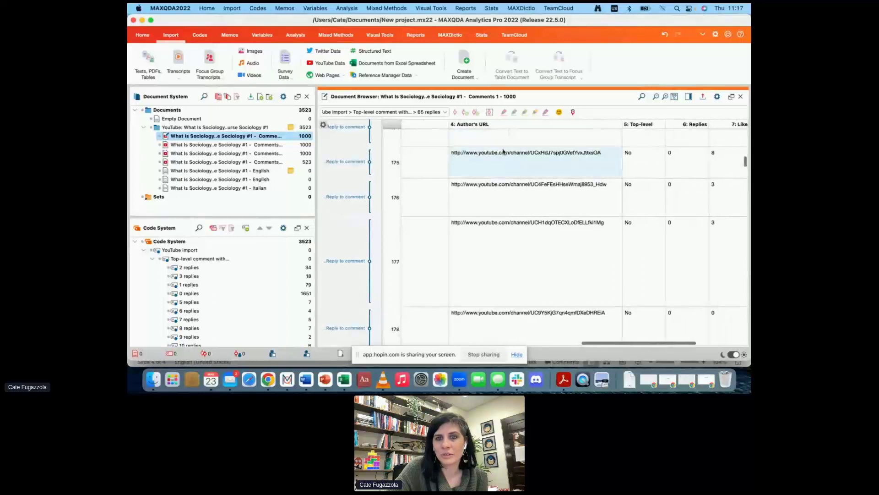
scroll(504, 172, "right", 4)
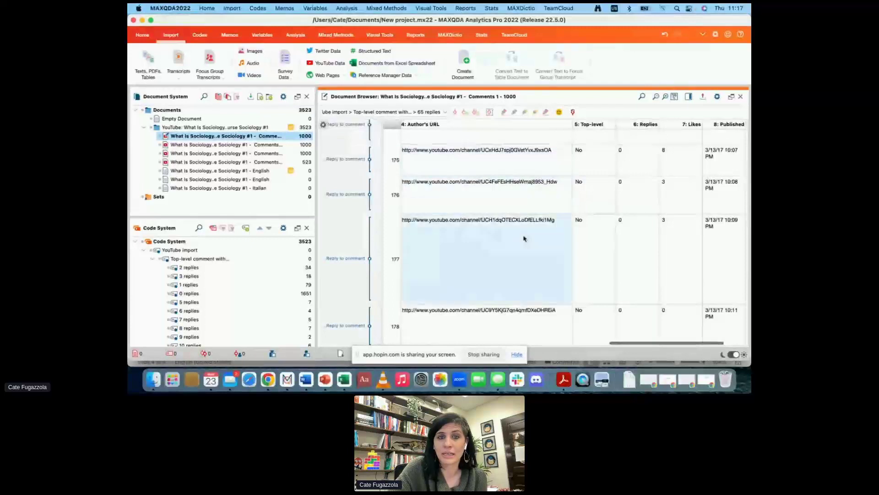
scroll(525, 244, "right", 2)
scroll(524, 244, "right", 1)
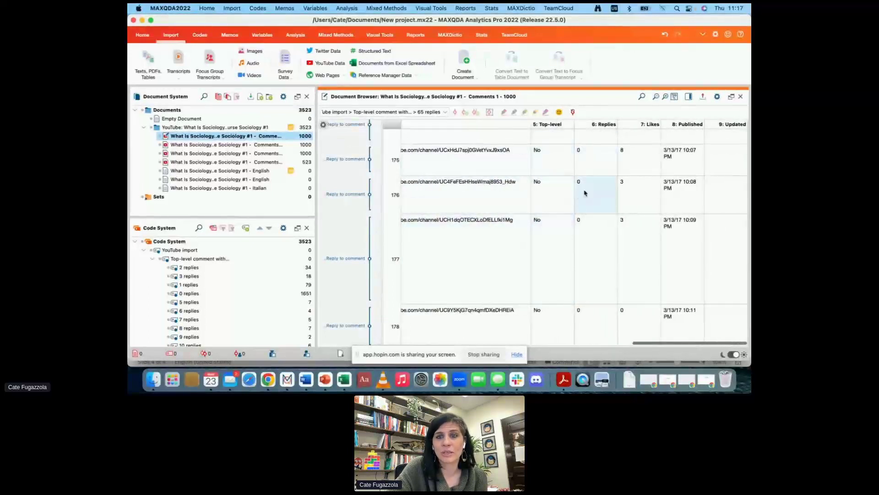
scroll(585, 248, "up", 1)
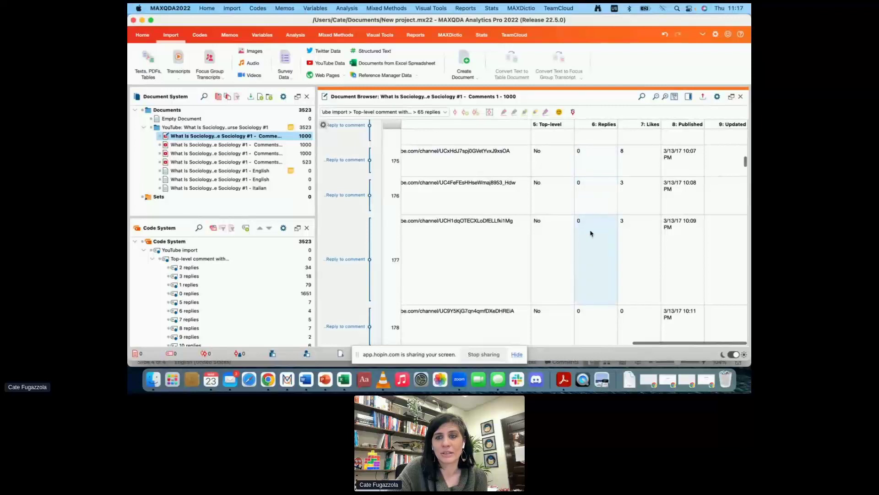
scroll(633, 178, "up", 1)
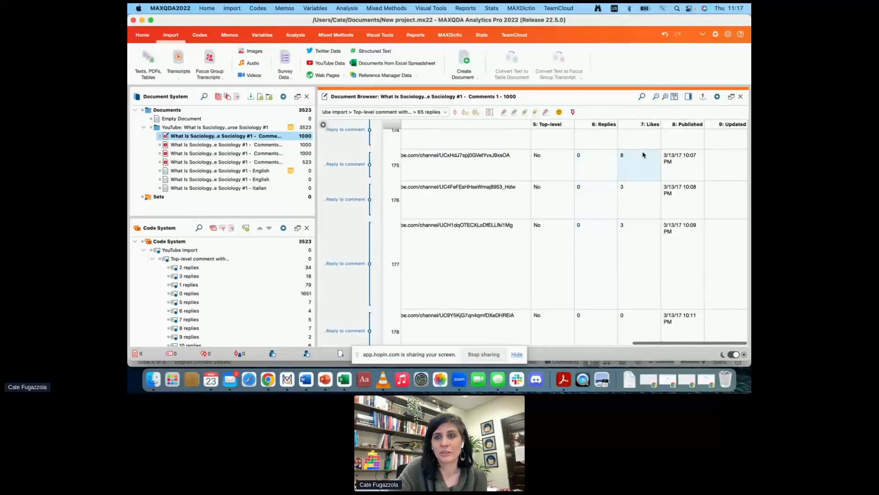
Return to the comment text columns and examine the reply codes attached alongside the earlier comments.
scroll(655, 238, "left", 10)
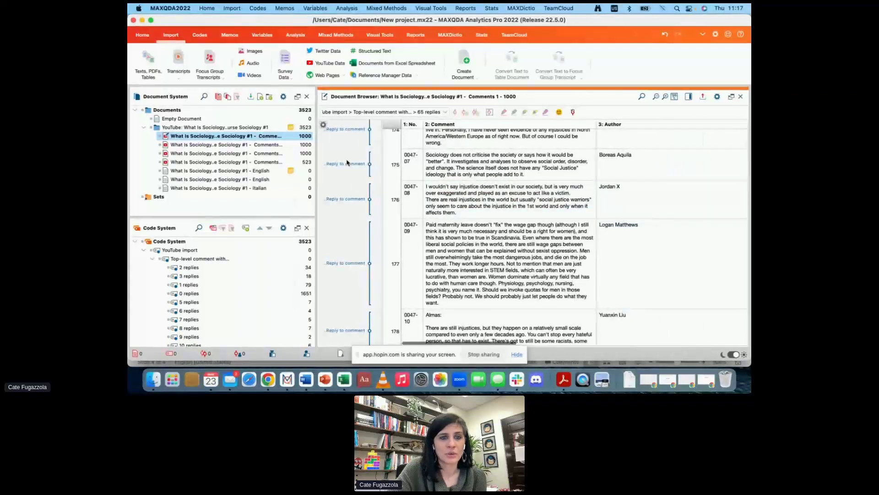
scroll(347, 270, "up", 5)
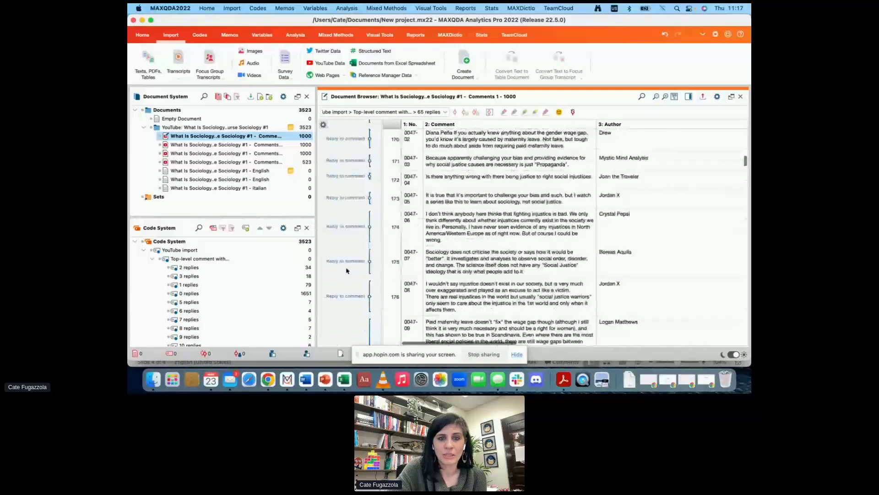
scroll(347, 270, "up", 10)
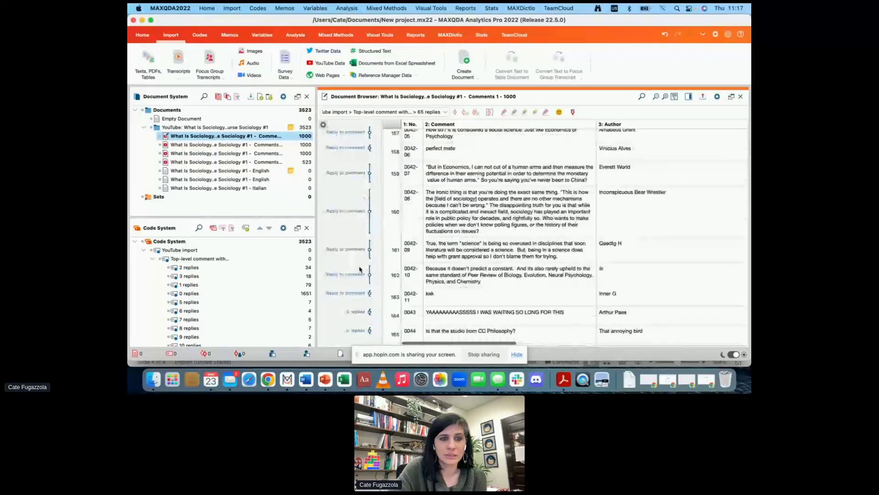
Examine the reply-count codes under "Top-level comment with..." in the code system and select the "65 replies" code.
left_click(166, 260)
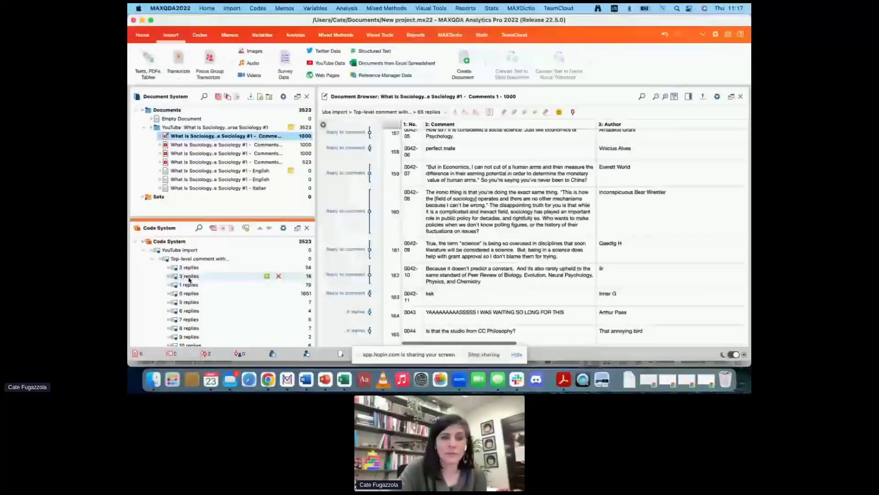
scroll(200, 268, "down", 10)
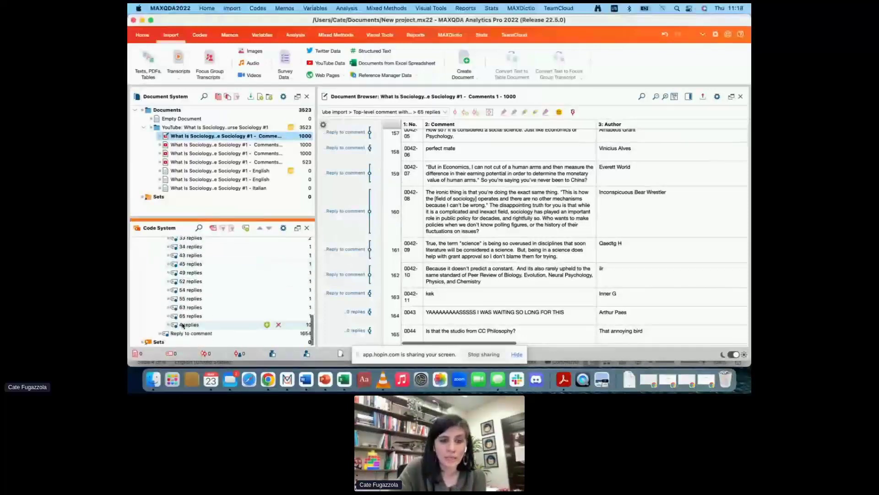
left_click(184, 316)
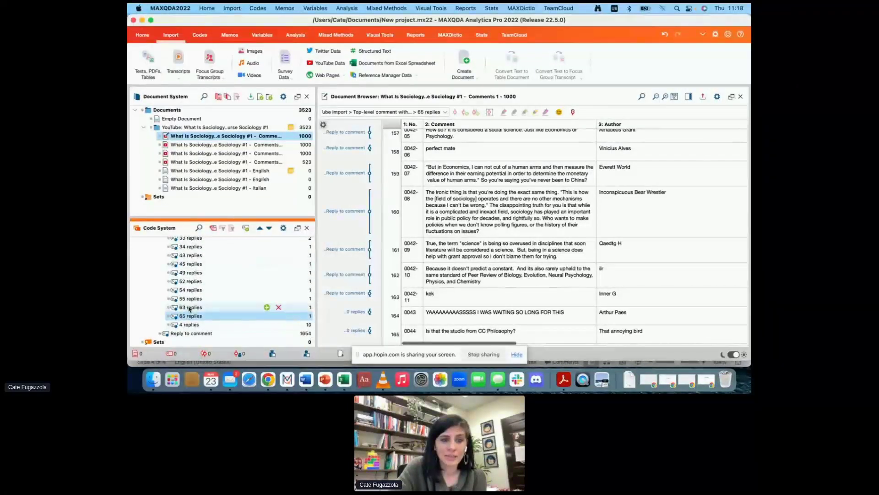
scroll(193, 267, "up", 1)
scroll(187, 286, "up", 5)
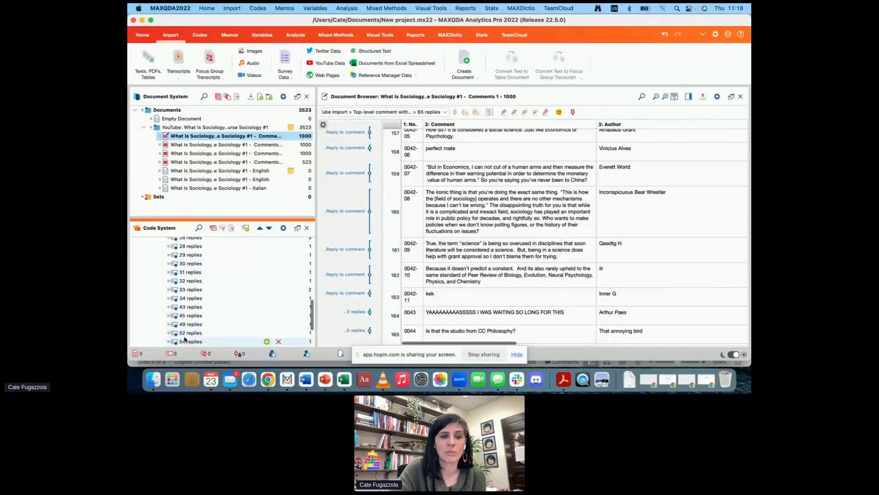
scroll(188, 298, "down", 1)
scroll(192, 293, "down", 6)
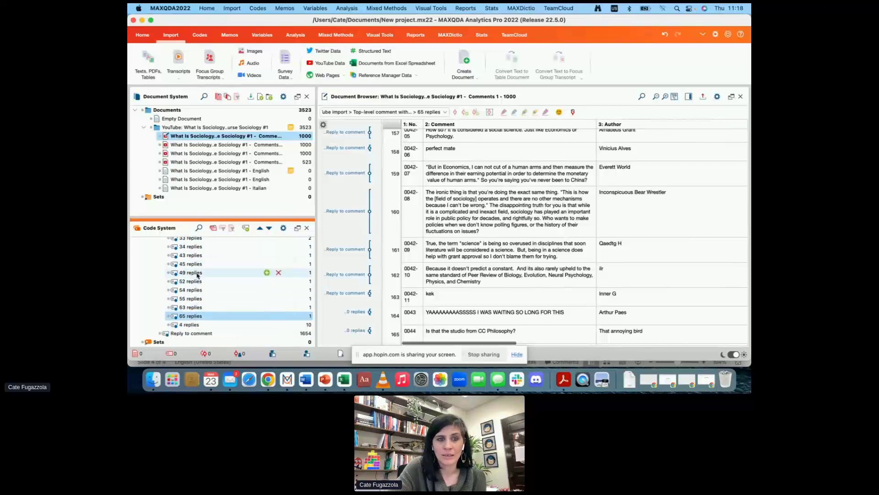
scroll(197, 277, "up", 3)
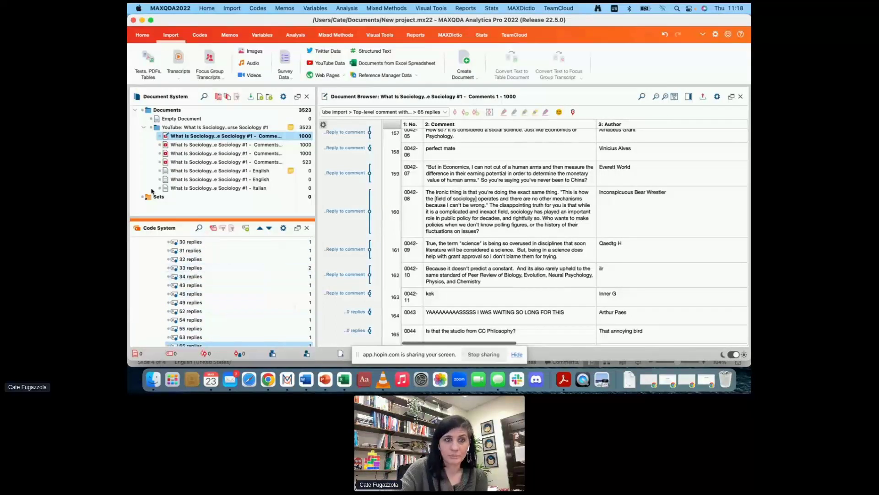
Open the Comments 1001 - 2000 document, followed by the first English transcript, and view that transcript's opening lines.
left_click(215, 153)
left_click(214, 145)
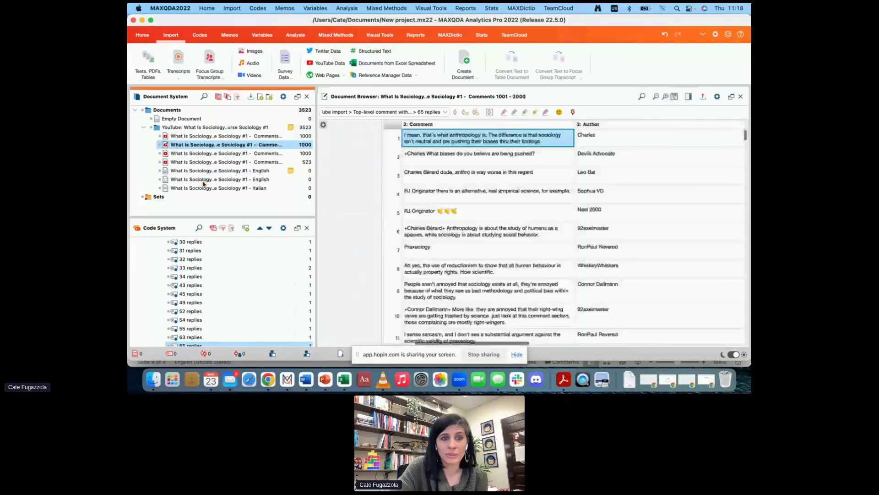
left_click(208, 180)
double_click(207, 172)
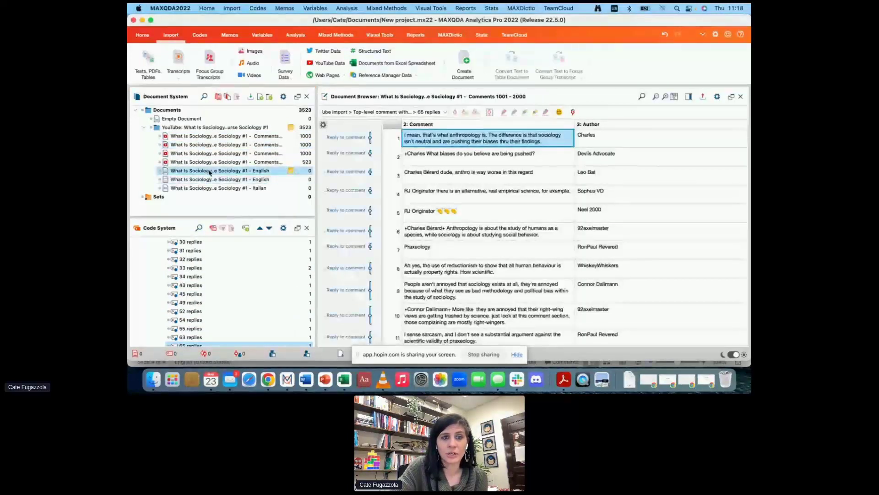
scroll(510, 222, "up", 5)
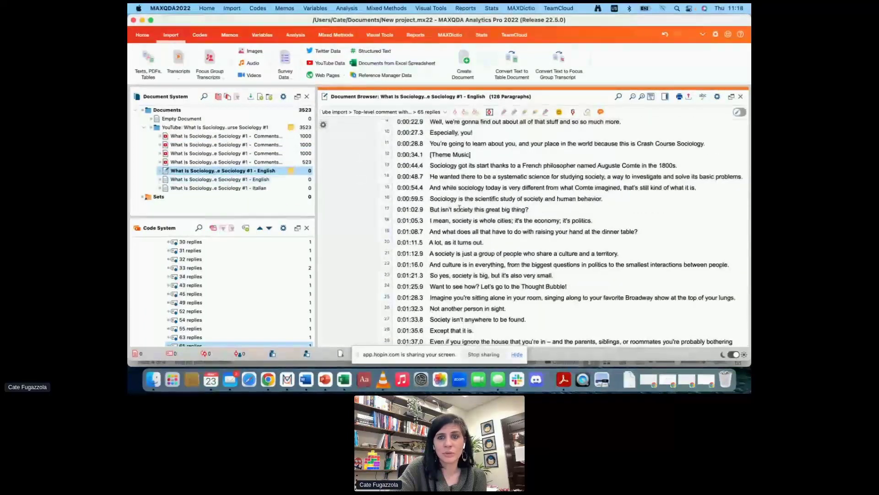
scroll(459, 209, "up", 3)
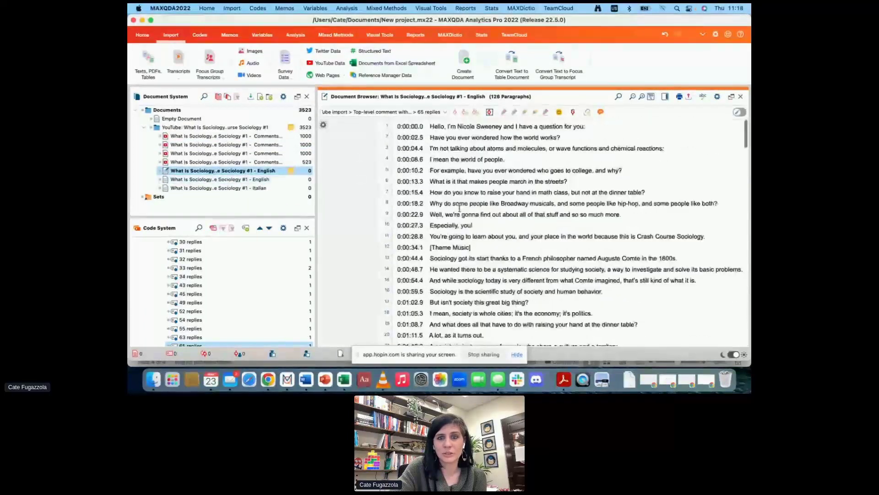
Open the second English transcript, highlight its opening timestamped lines, and return to the first English transcript for comparison.
double_click(204, 179)
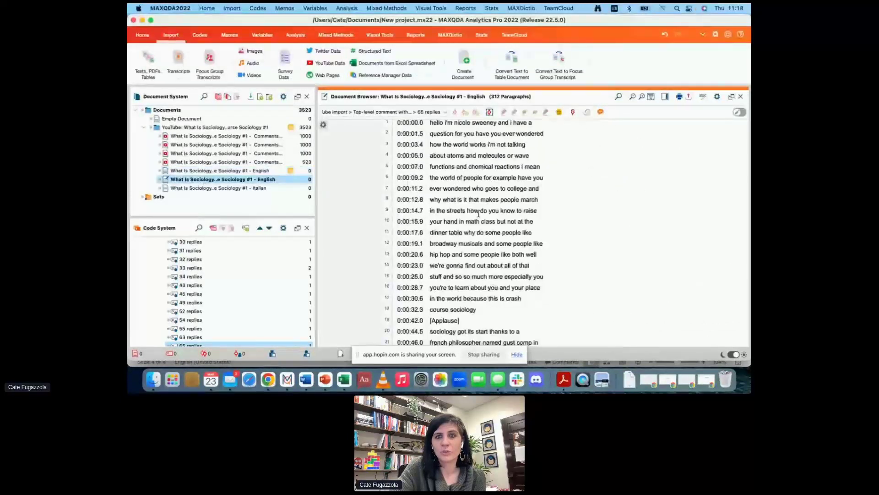
scroll(479, 214, "up", 1)
left_click_drag(395, 127, 550, 199)
left_click(410, 175)
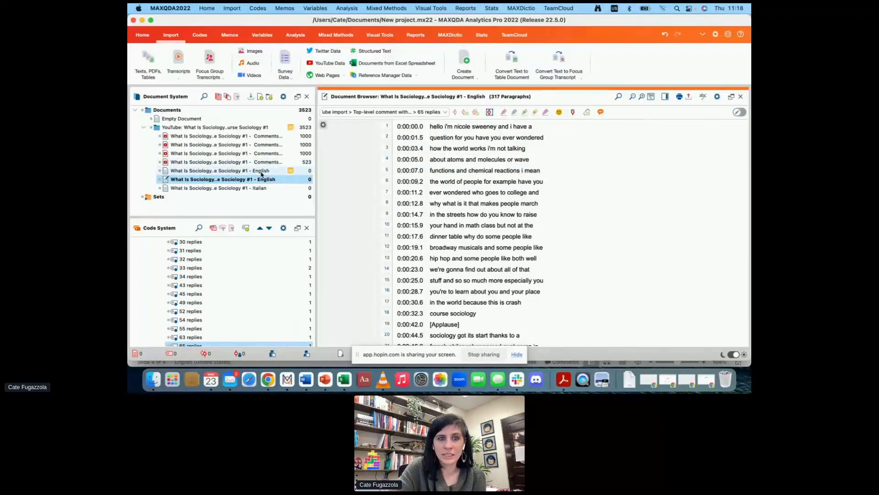
double_click(259, 173)
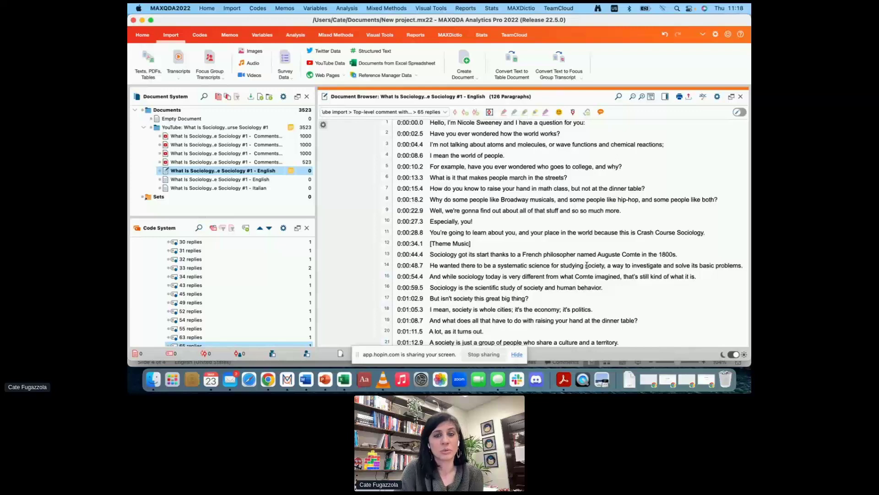
Look over the opening section of the Italian transcript and reopen the first English transcript.
double_click(222, 188)
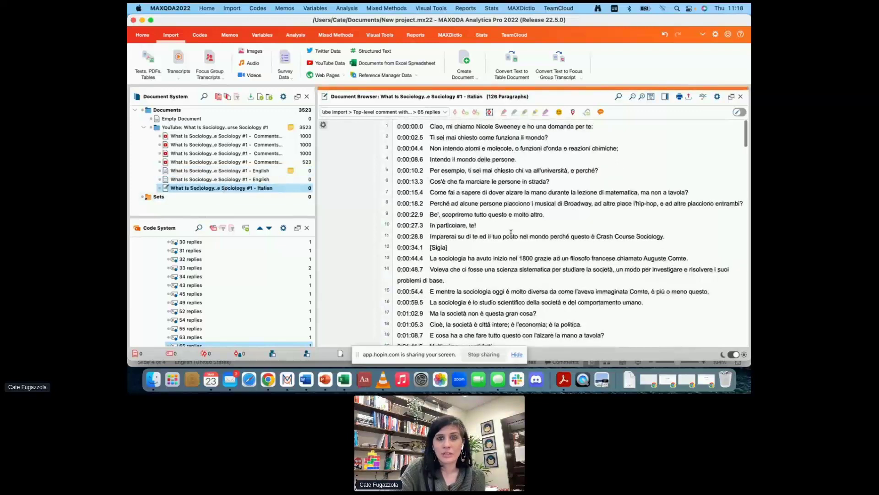
scroll(472, 275, "down", 4)
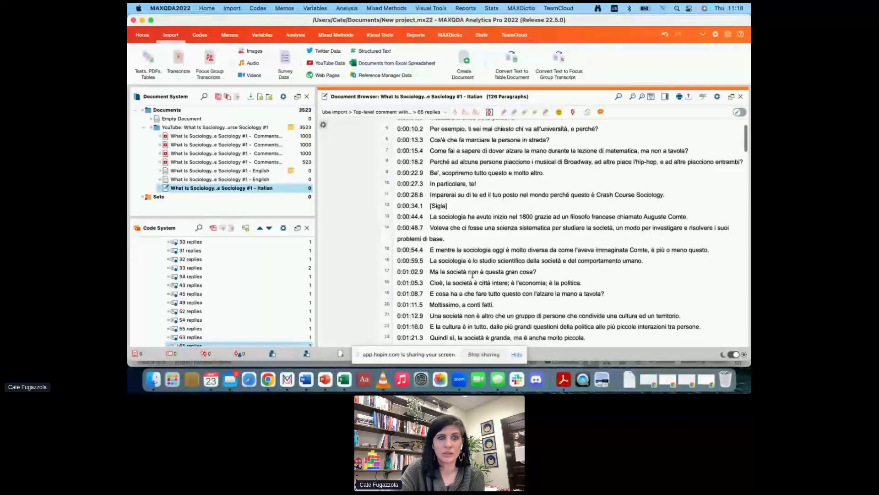
scroll(472, 275, "up", 4)
double_click(225, 172)
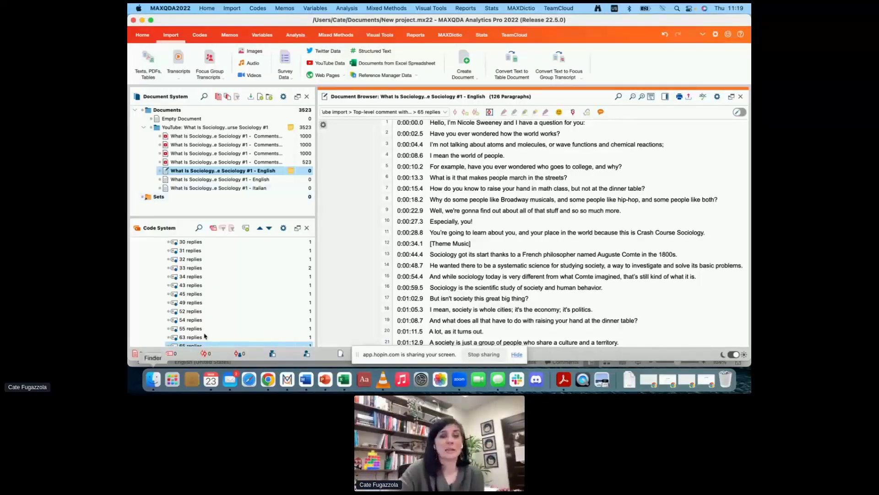
Open the last imported comments document, Comments 3001 - 3523.
scroll(227, 279, "down", 1)
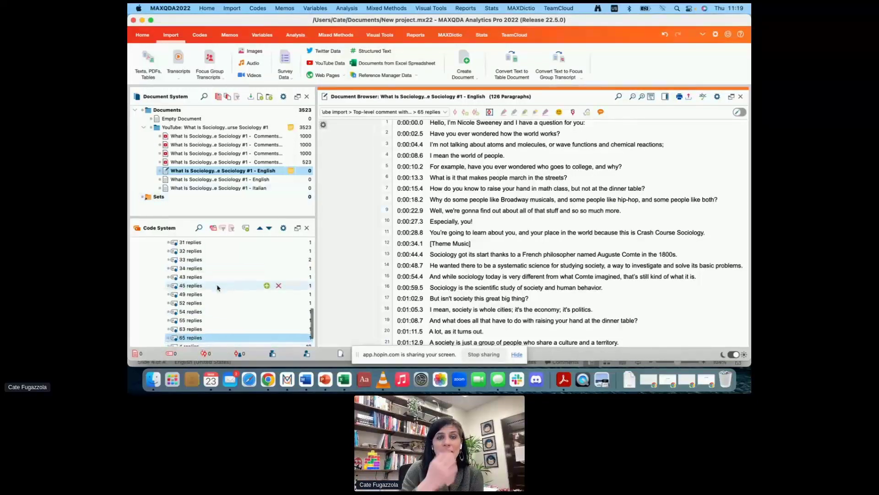
left_click(184, 162)
double_click(184, 162)
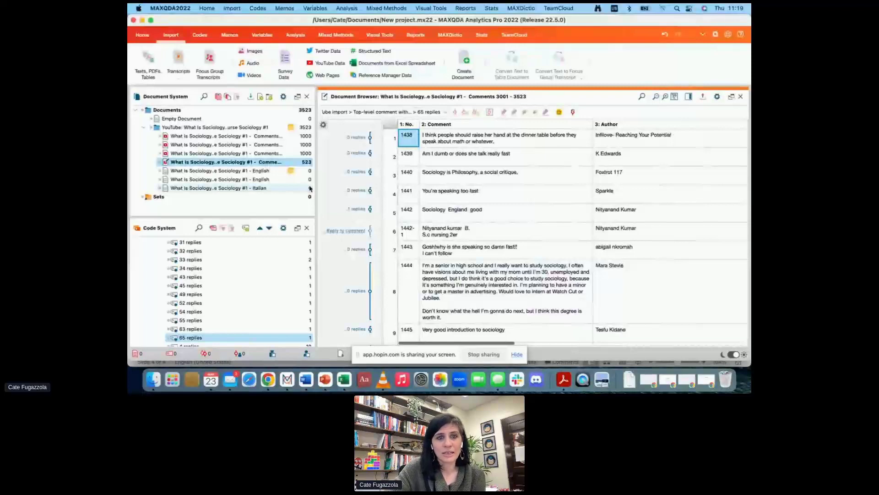
Reopen the first English transcript to view its opening lines.
left_click(291, 173)
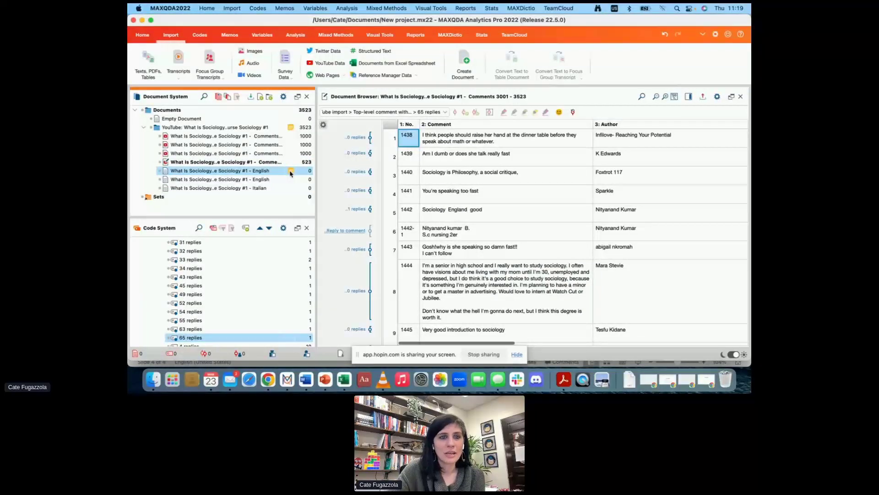
double_click(251, 170)
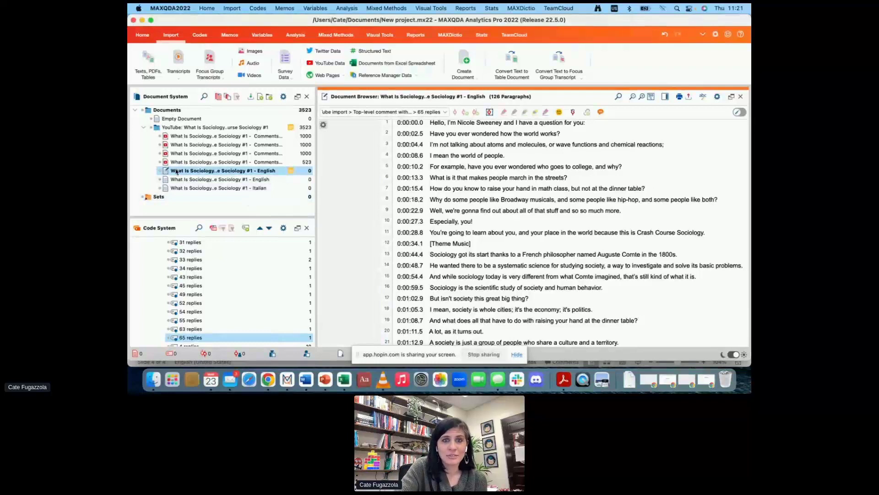
double_click(176, 172)
Explore the word "behavior" across all project documents with Word Explorer and widen its window to show the full results.
left_click(296, 35)
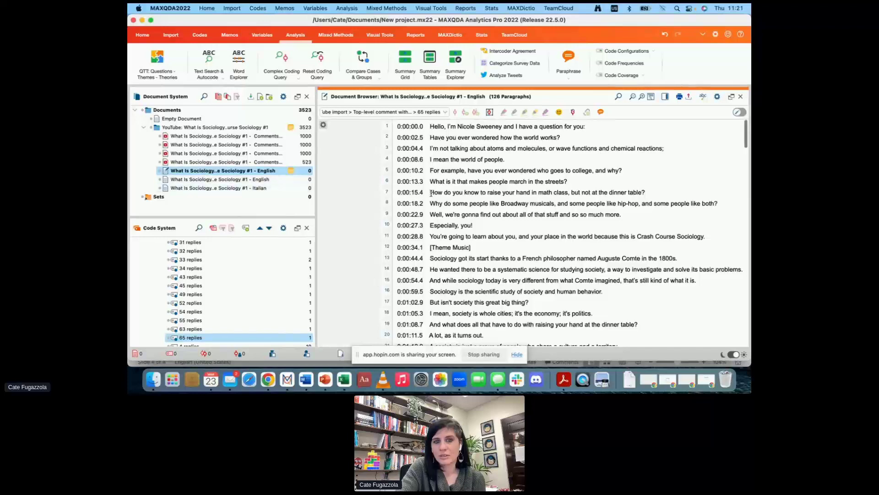
scroll(444, 182, "down", 3)
scroll(444, 182, "up", 3)
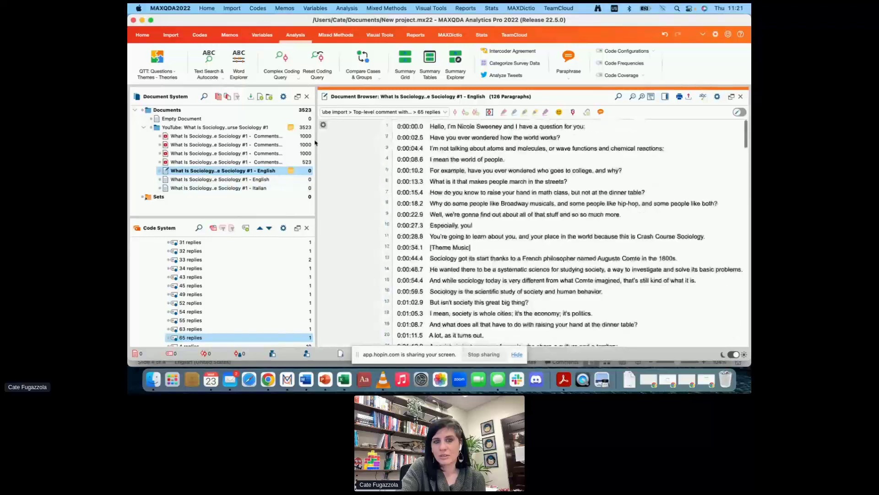
left_click(238, 69)
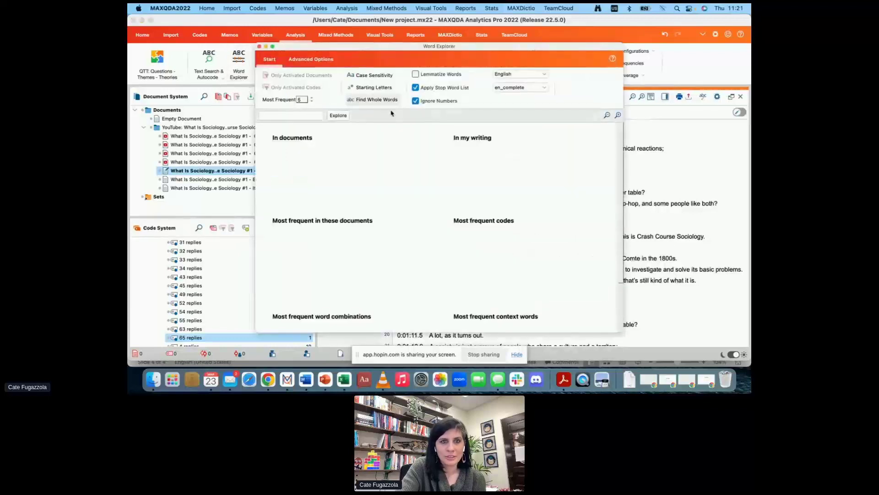
left_click_drag(479, 51, 539, 41)
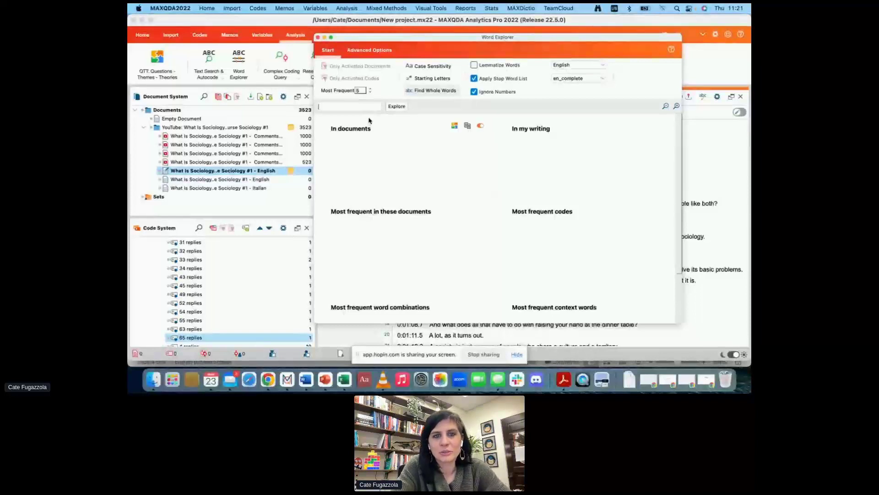
type("beh")
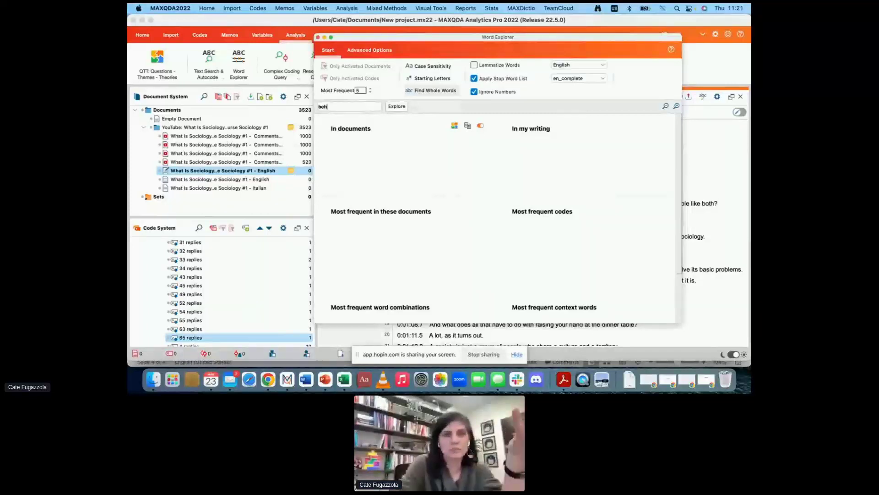
type("avior")
key("Return")
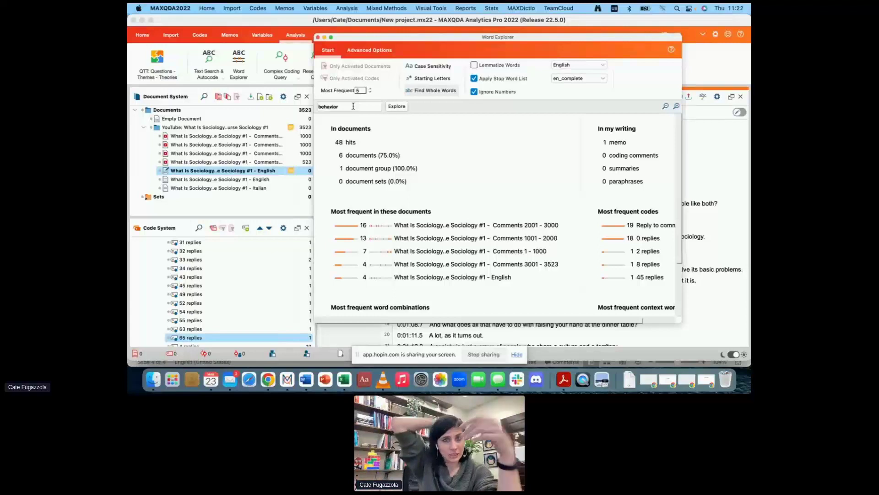
left_click_drag(444, 39, 401, 42)
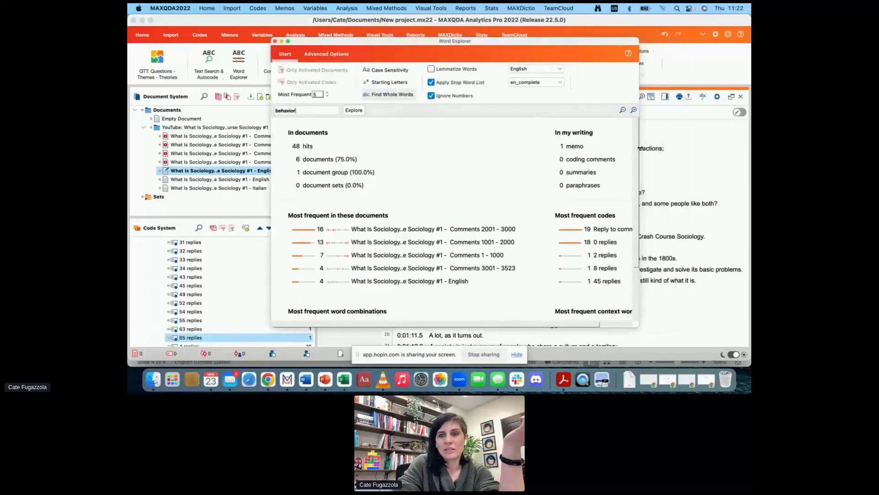
left_click_drag(657, 149, 712, 168)
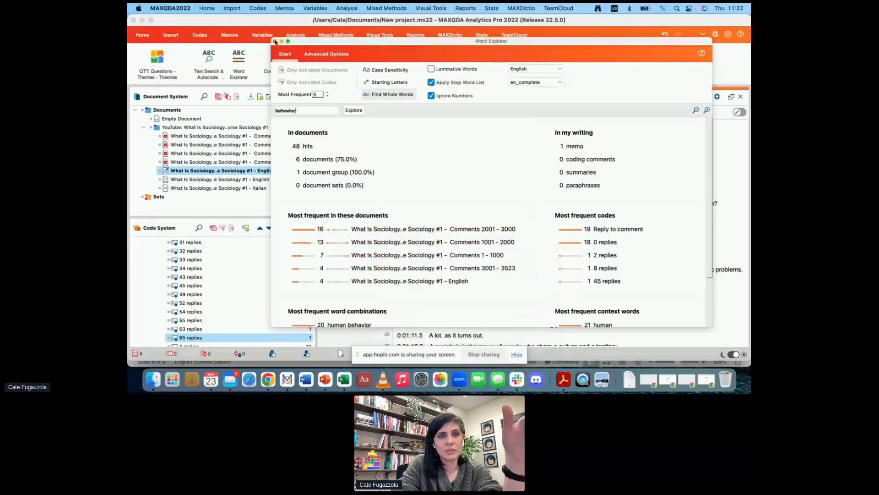
Activate the first English transcript and explore "behavior" again in Word Explorer, limited to activated documents.
left_click(275, 42)
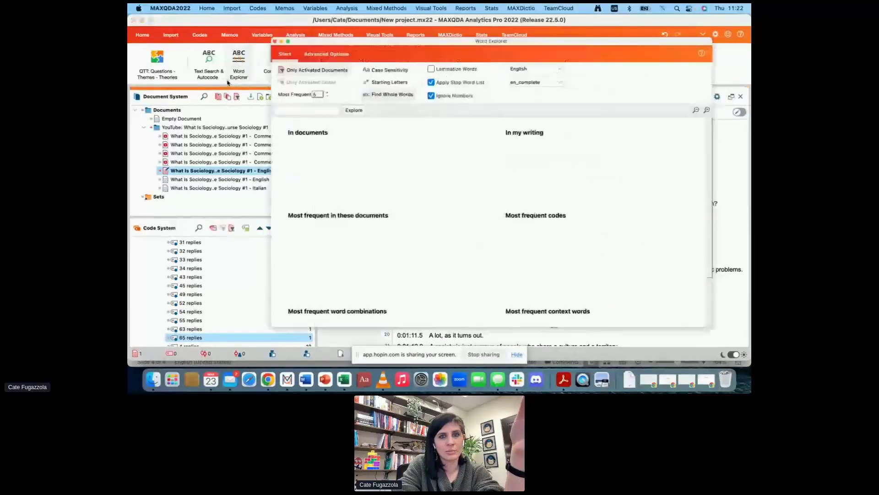
left_click(332, 111)
type("behavior")
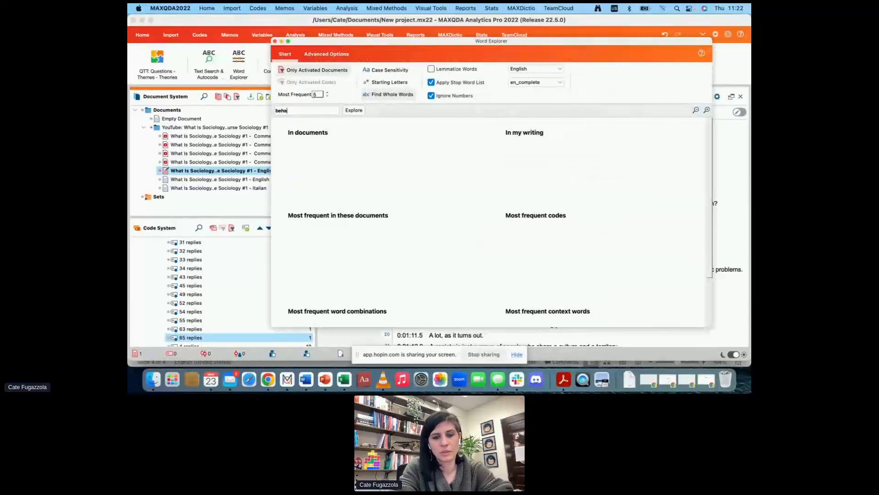
left_click(355, 112)
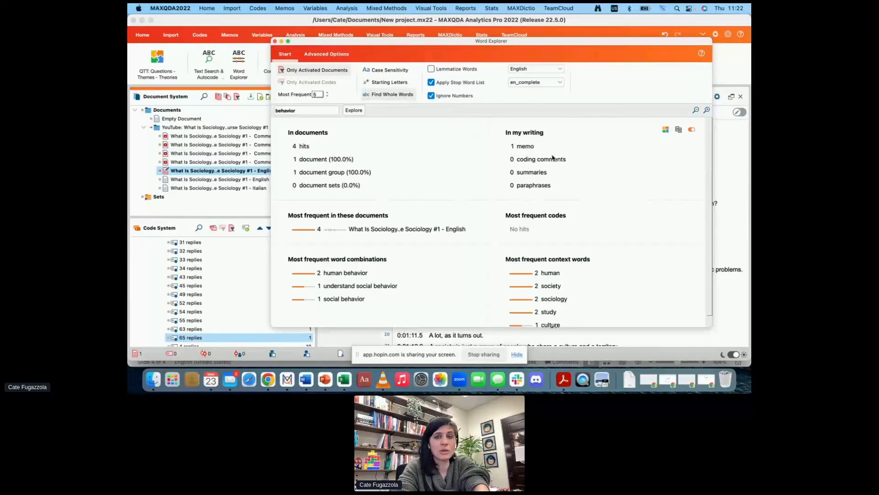
View the memo that contains "behavior" from the Word Explorer results, and close the Memo Manager and Word Explorer.
left_click(523, 147)
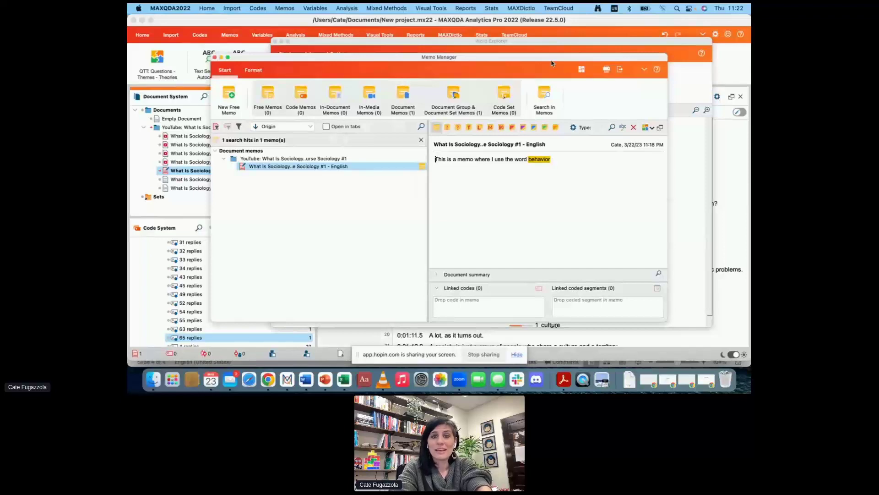
left_click_drag(524, 57, 534, 96)
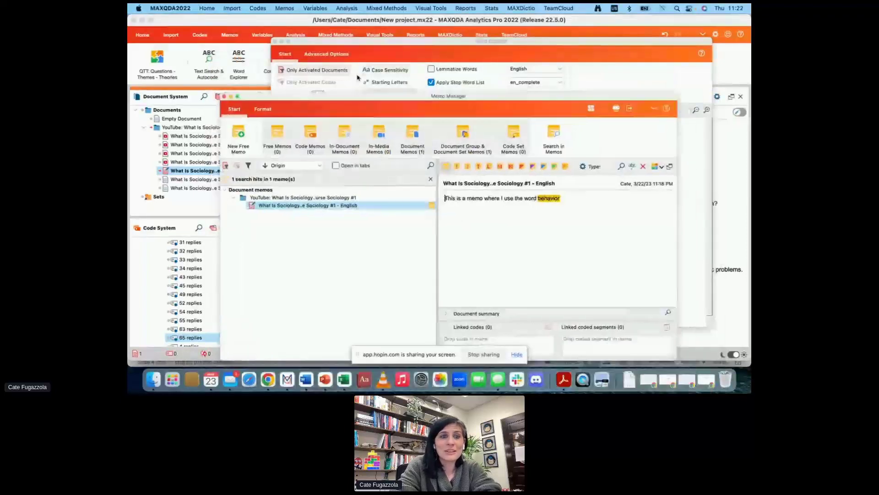
left_click(224, 97)
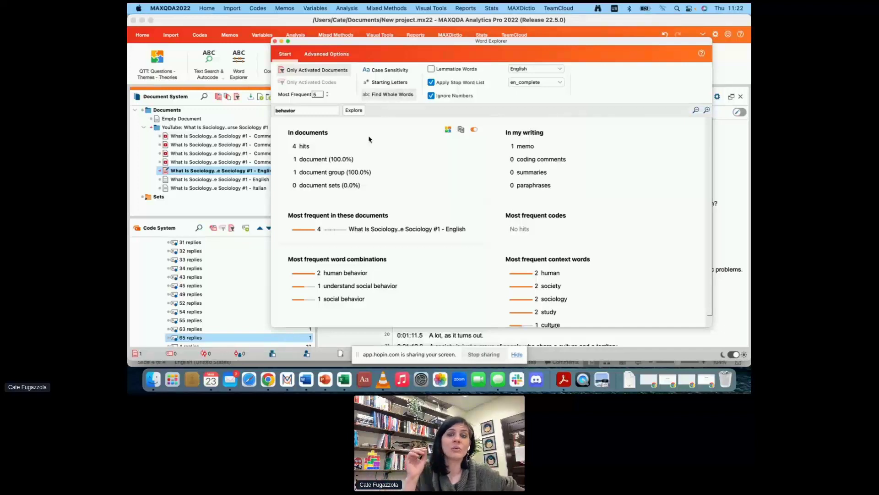
left_click(275, 40)
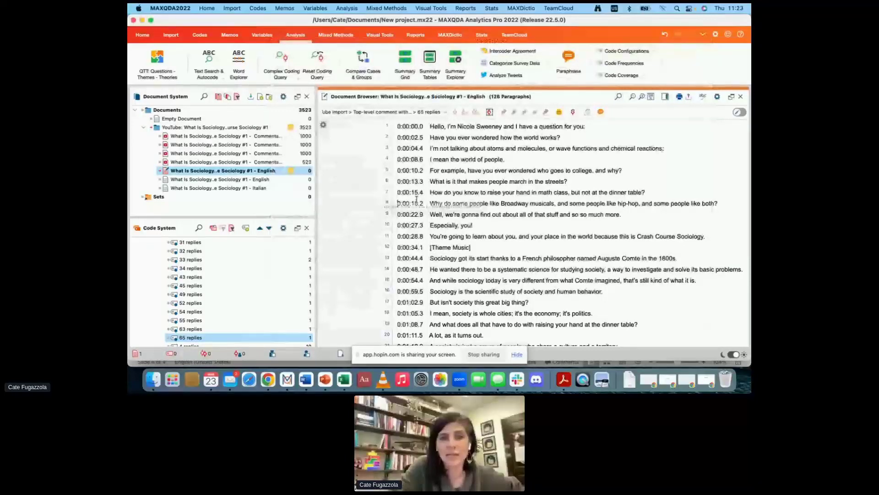
Attach an in-document memo reading "Let's use behavior here too!" to the transcript line "I mean the world of people.".
triple_click(468, 161)
right_click(467, 161)
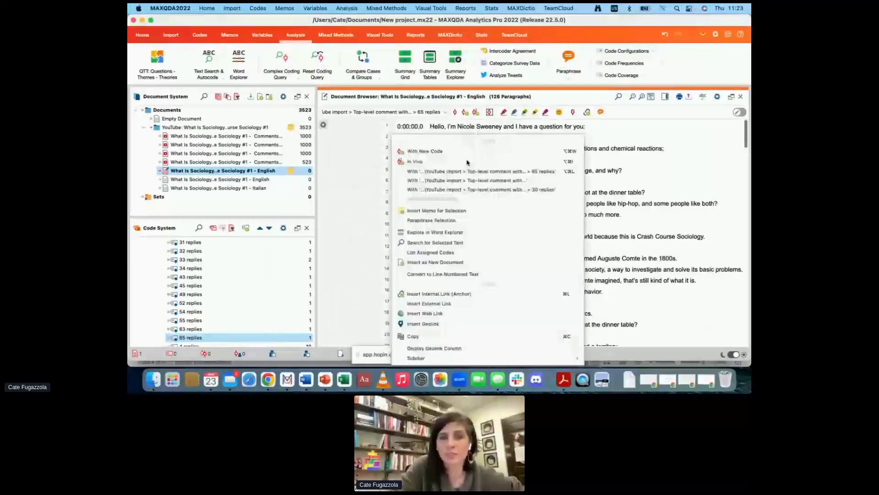
left_click(440, 210)
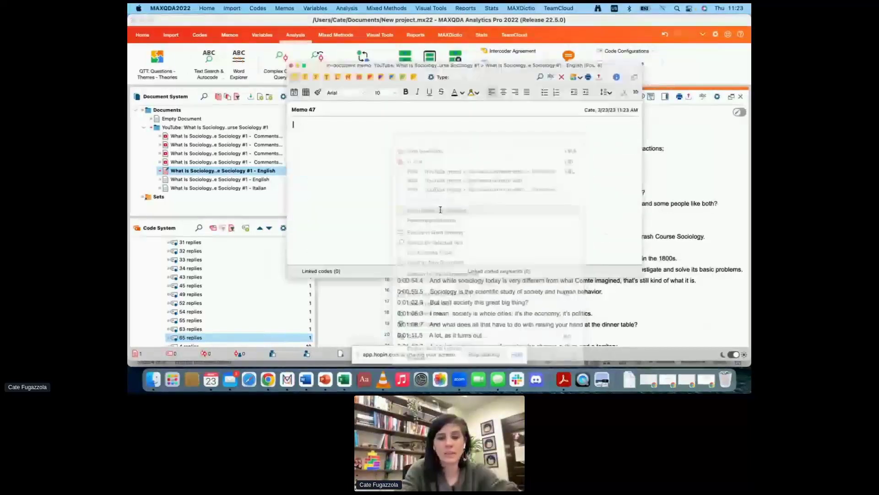
type("Let's u")
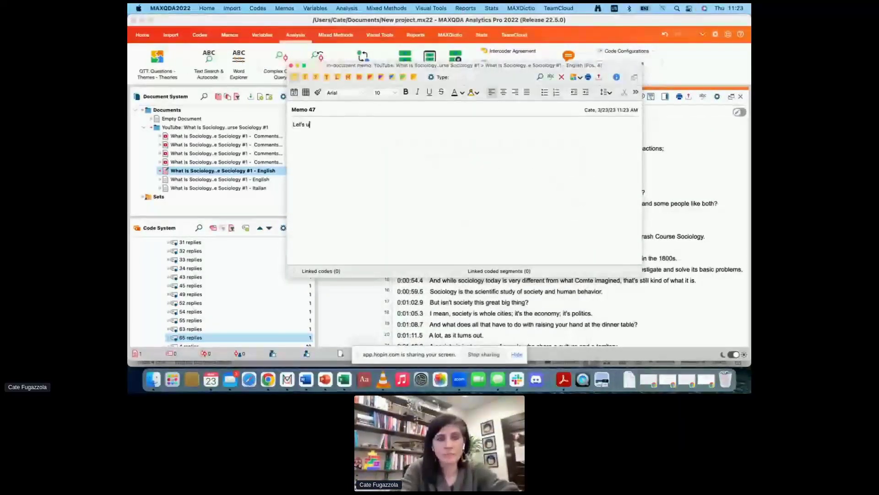
type("se behavior here too!")
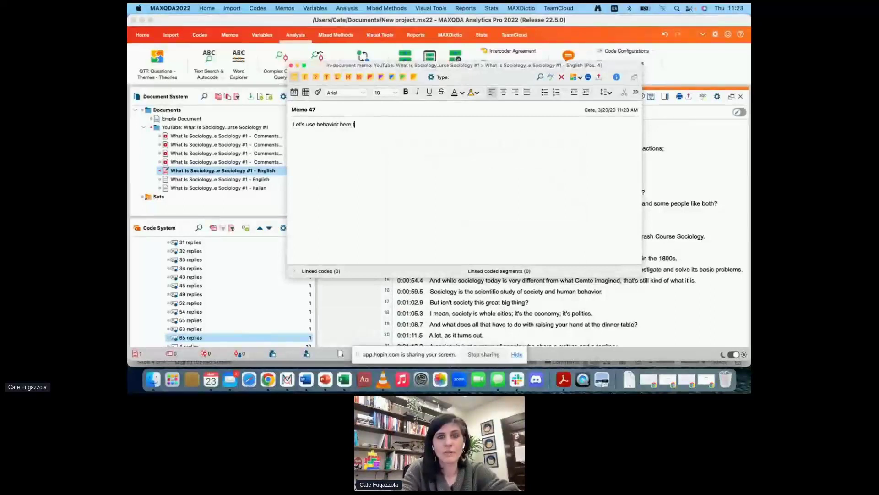
left_click(291, 66)
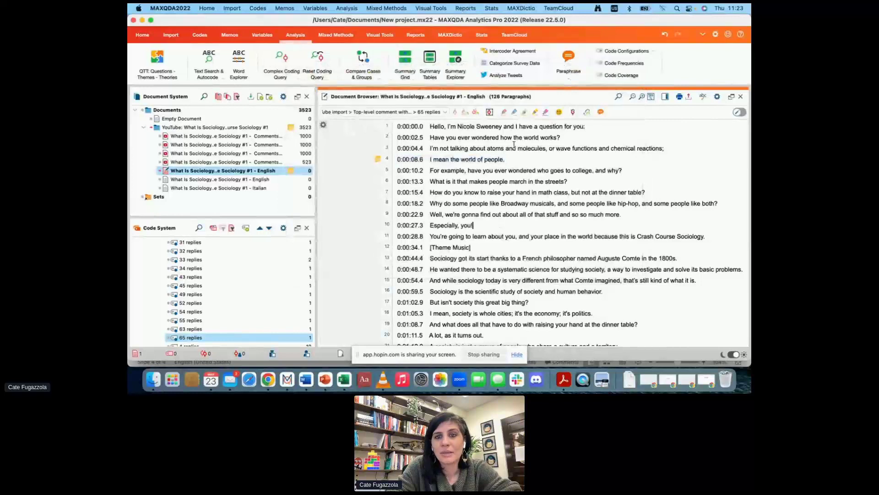
Add a document memo reading "Behavior again!" to the second English transcript.
left_click(290, 180)
double_click(290, 181)
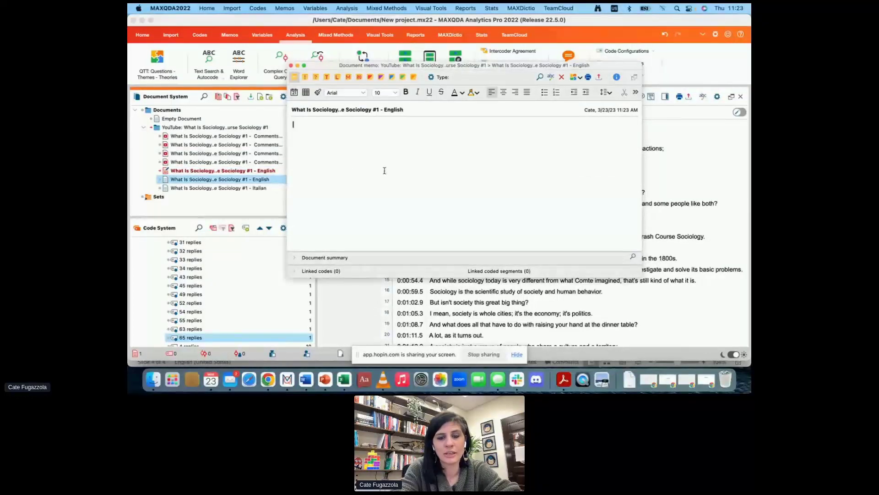
type("Behavior again!")
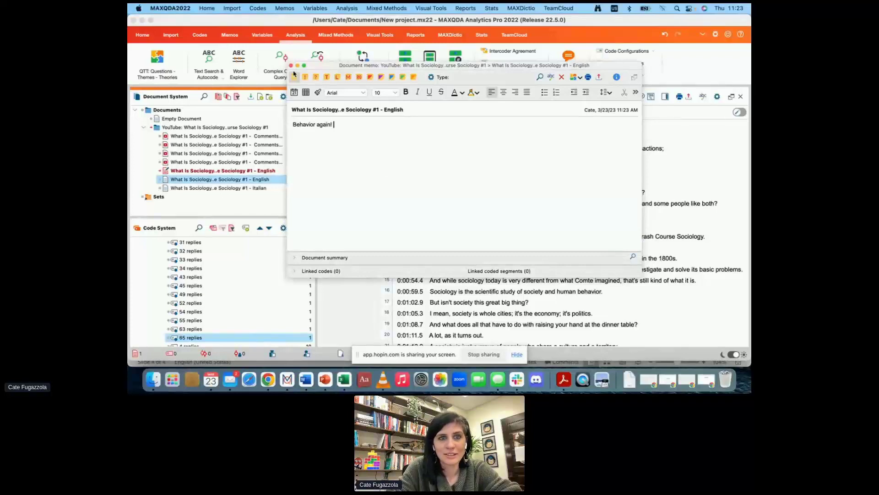
left_click(290, 65)
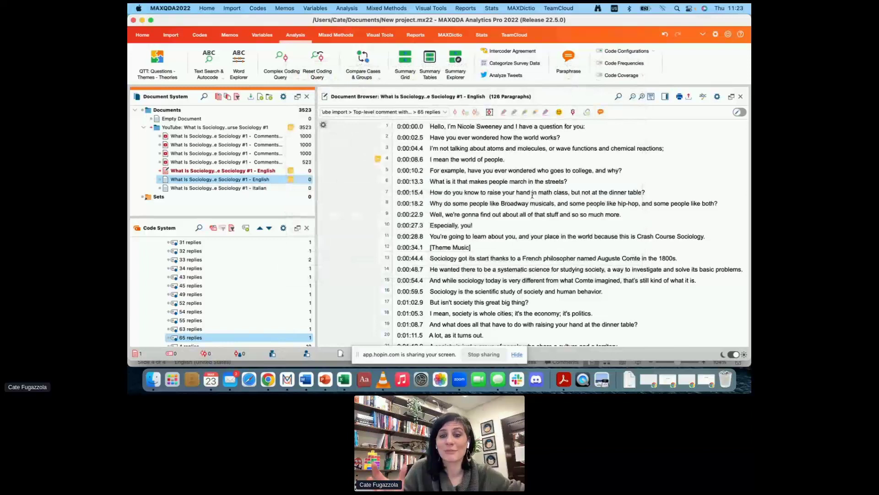
Turn on paraphrase mode and paraphrase paragraphs 6 to 8 of the first English transcript as "This is a section on behavior!".
left_click(459, 193)
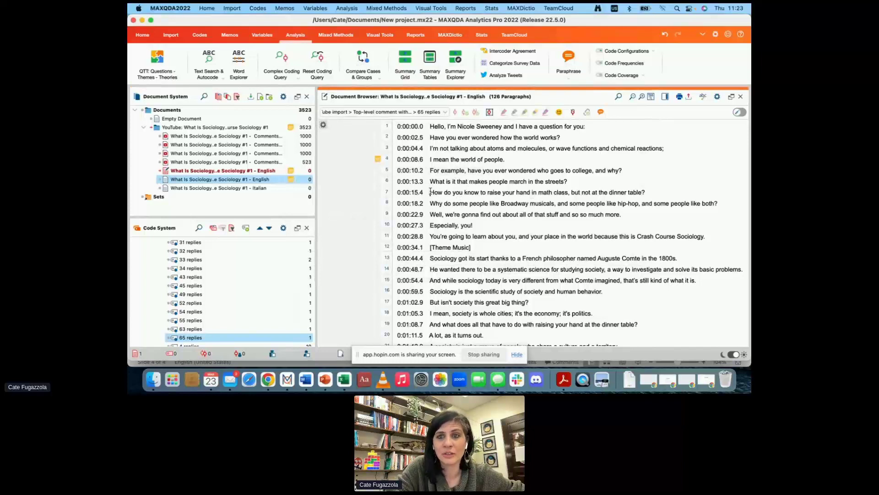
left_click_drag(430, 192, 545, 199)
left_click(609, 180)
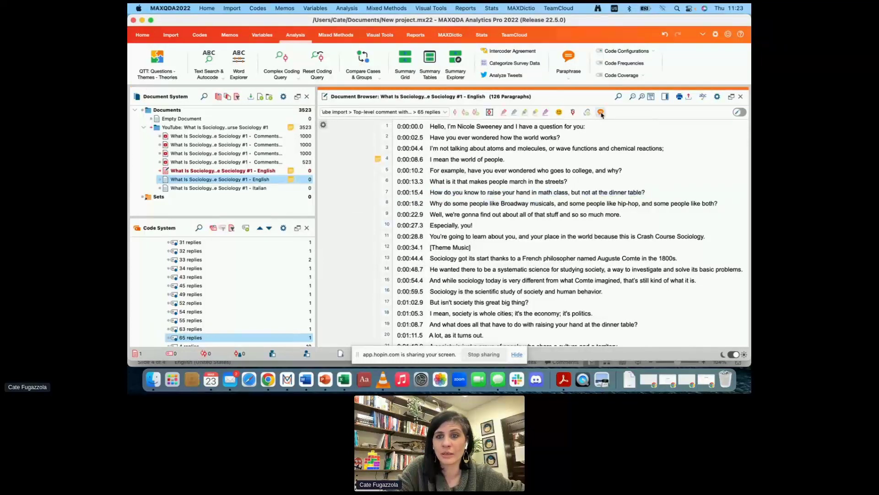
left_click(559, 63)
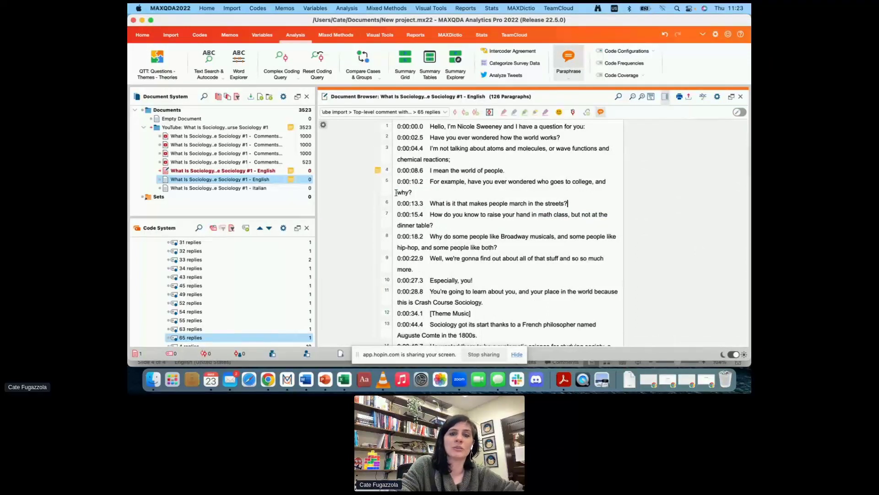
left_click_drag(396, 202, 518, 251)
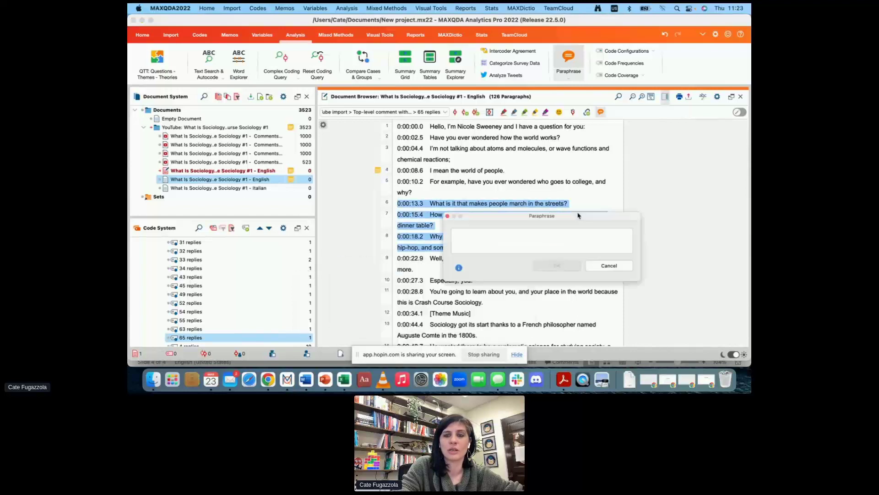
type("This is a sec")
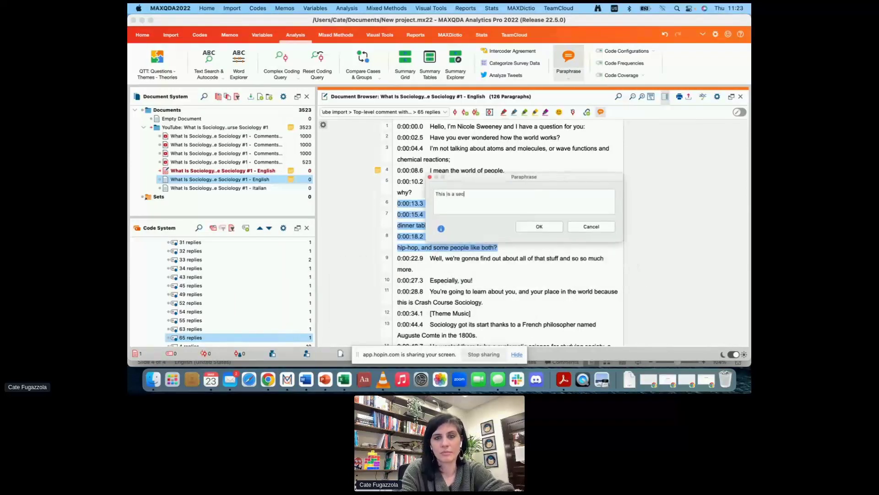
type("tion on beh")
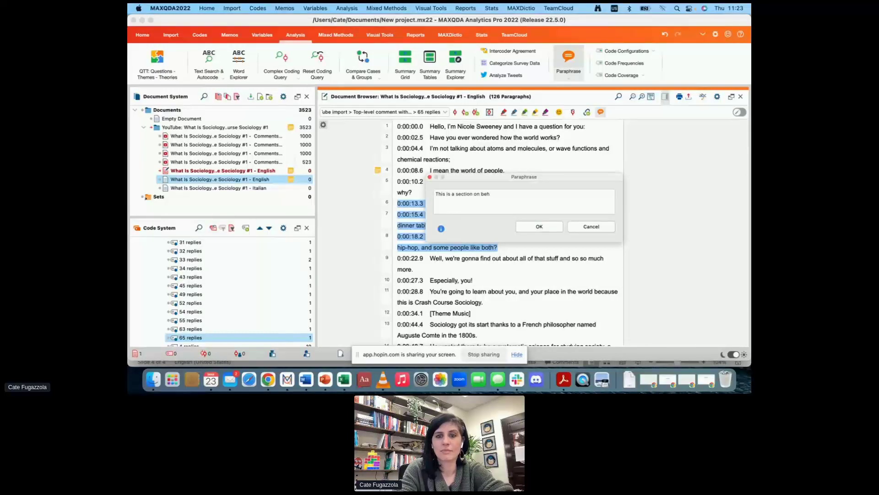
type("avior!")
left_click(550, 227)
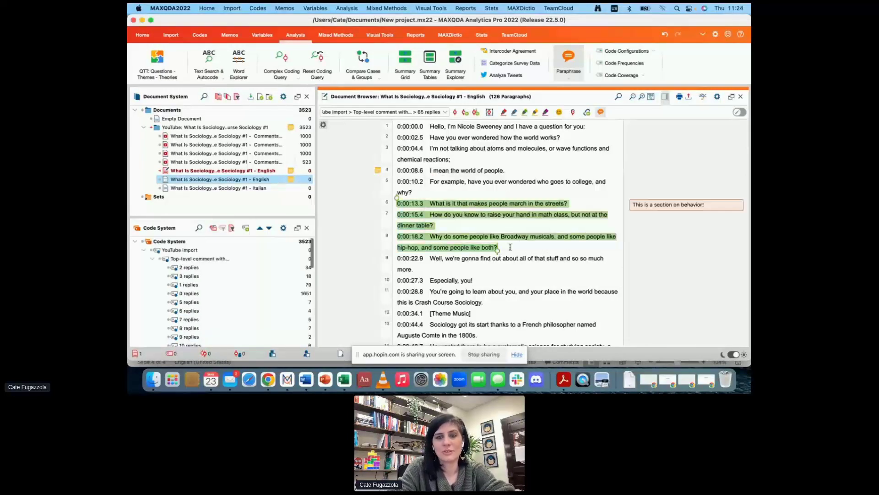
left_click(507, 184)
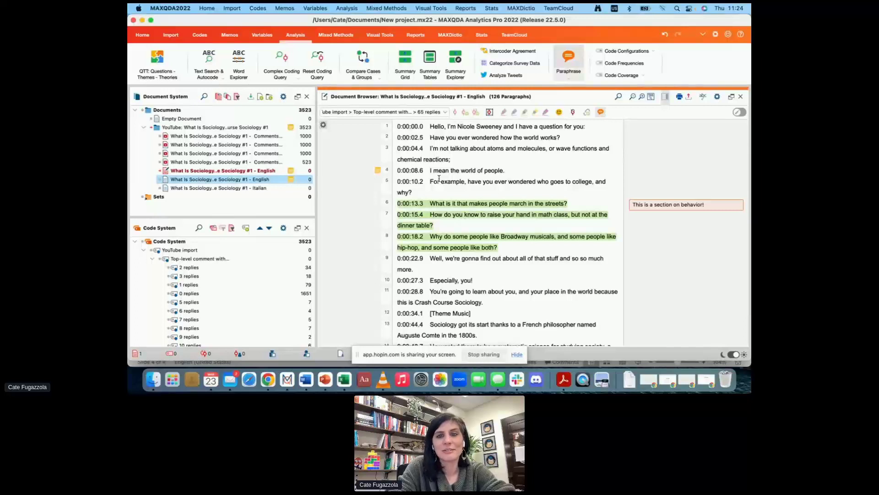
Rerun the Word Explorer search for "behavior" in the activated transcript to check memo and paraphrase hits.
left_click(239, 64)
left_click(315, 110)
type("behavior")
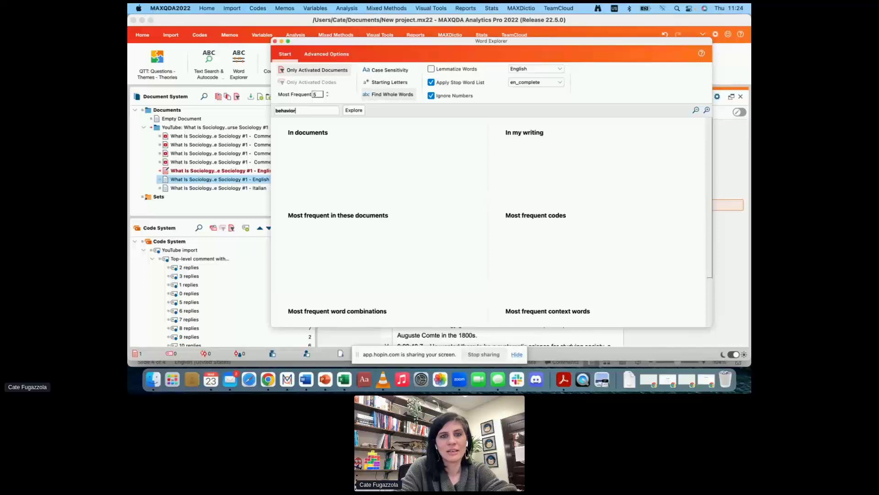
left_click(353, 110)
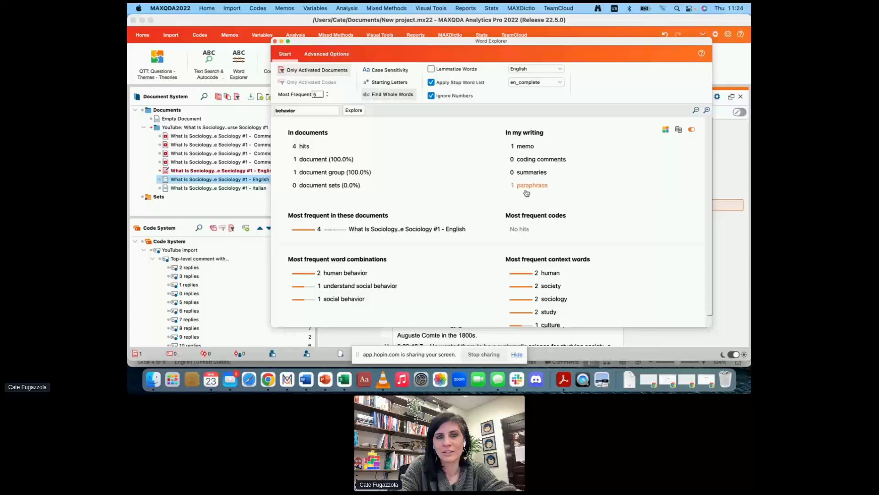
Inspect the memo hit for "behavior" in the Word Explorer results, and close the results to return to the transcript.
left_click(525, 146)
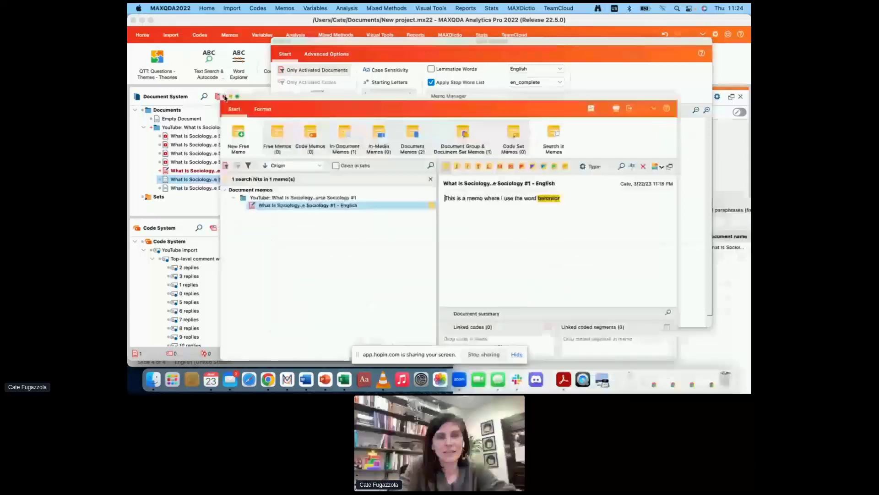
left_click(225, 97)
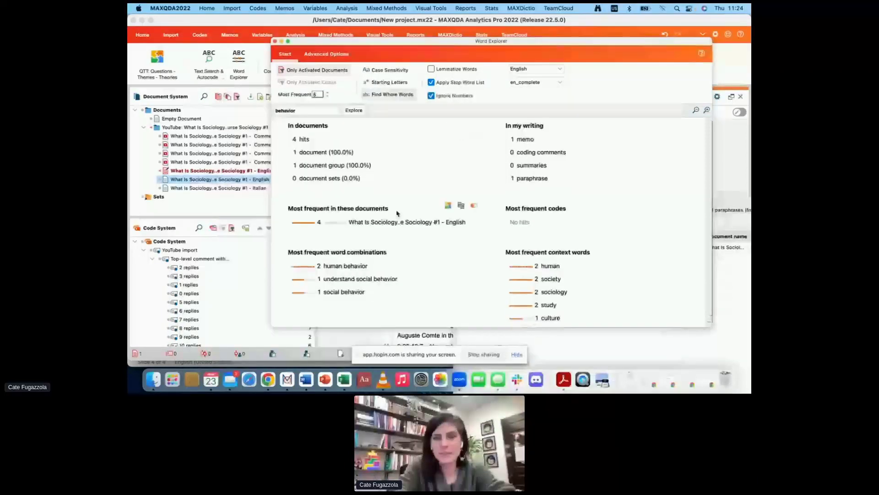
scroll(547, 285, "down", 1)
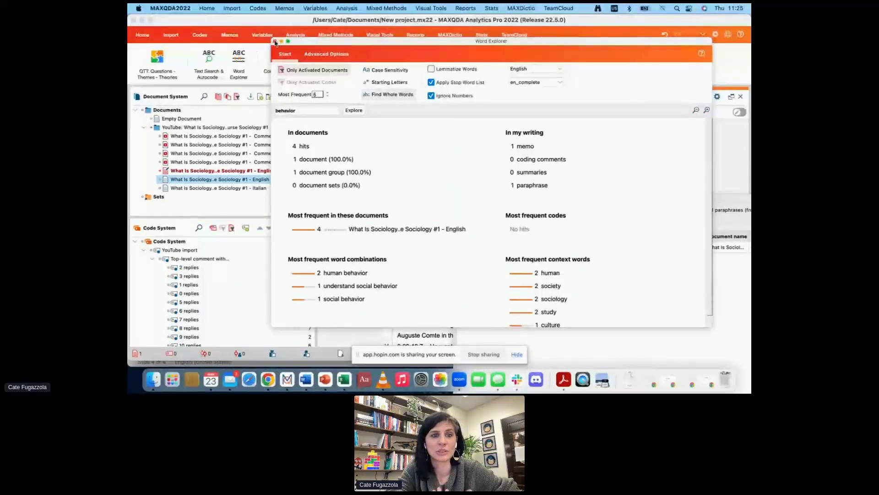
left_click(275, 41)
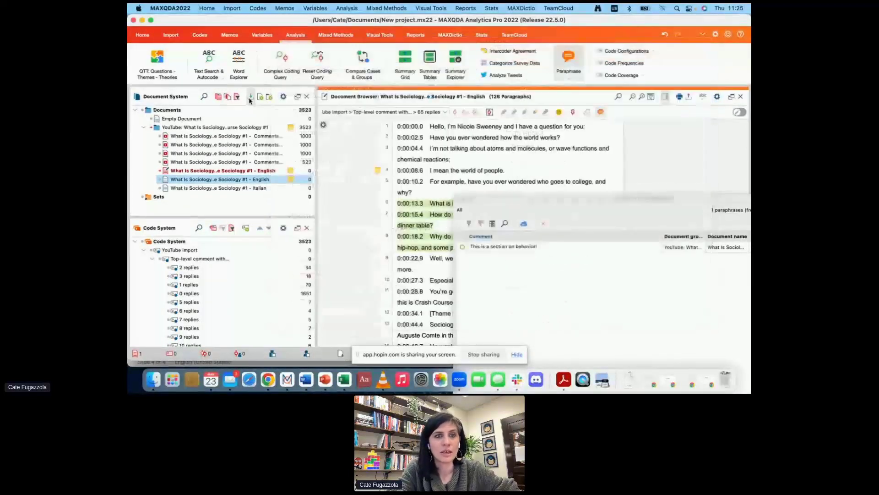
left_click(459, 199)
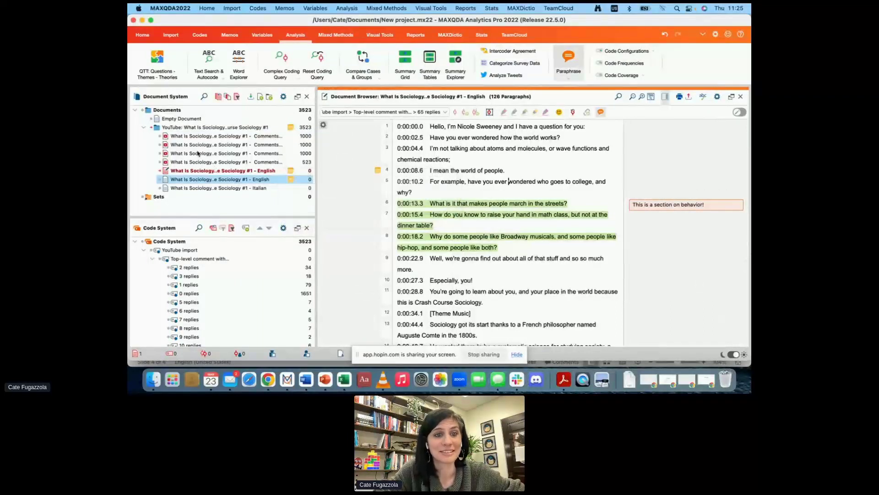
Deactivate the first English transcript and run a Keyword-in-context search for "sociology" in all documents.
left_click(161, 170)
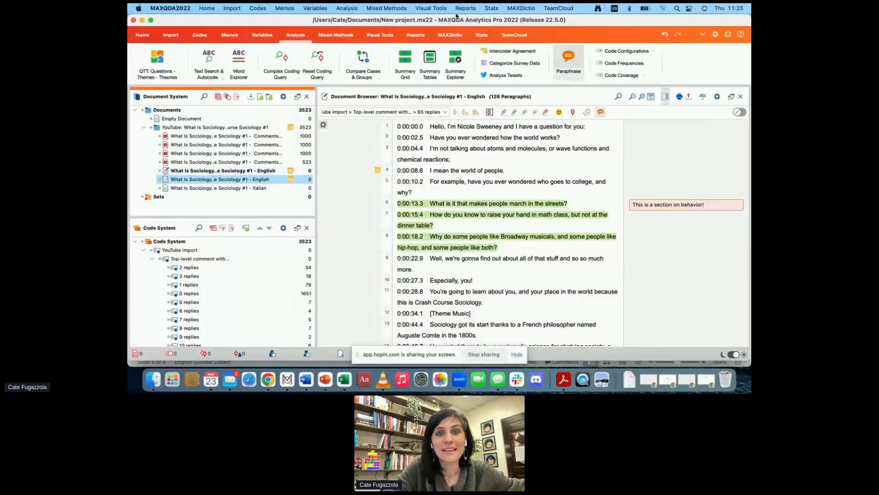
left_click(451, 37)
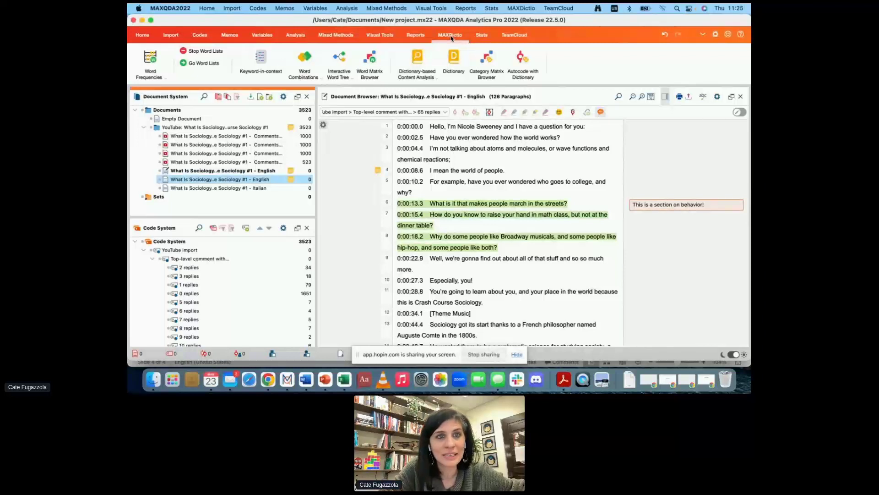
left_click(261, 62)
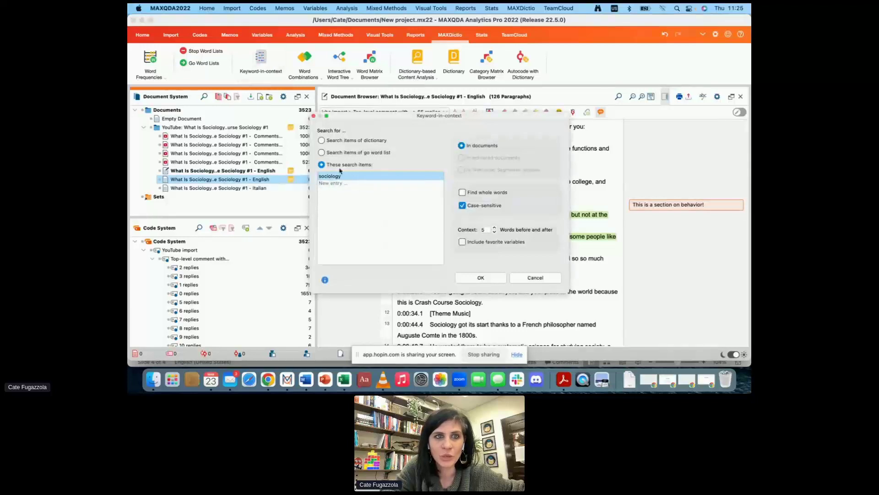
left_click(477, 278)
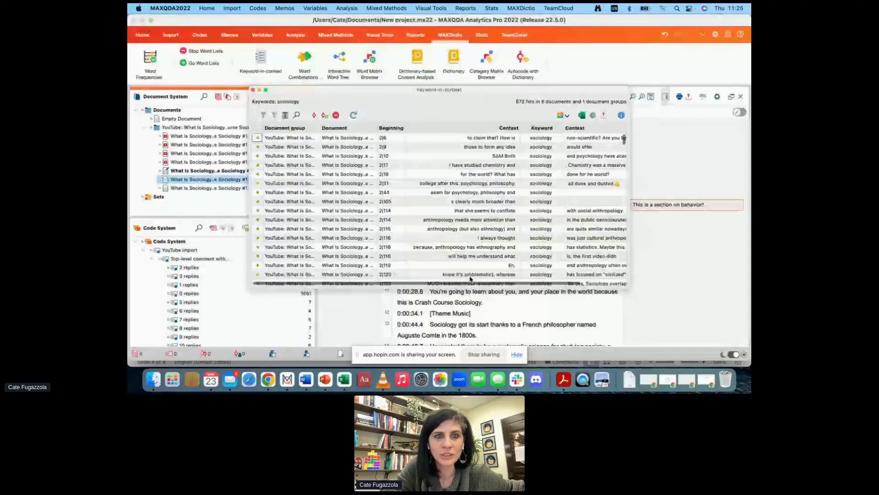
View the "sociology" hits from paragraphs 6 and 260 in the first comments document, and close the Keyword-in-context results.
left_click(344, 139)
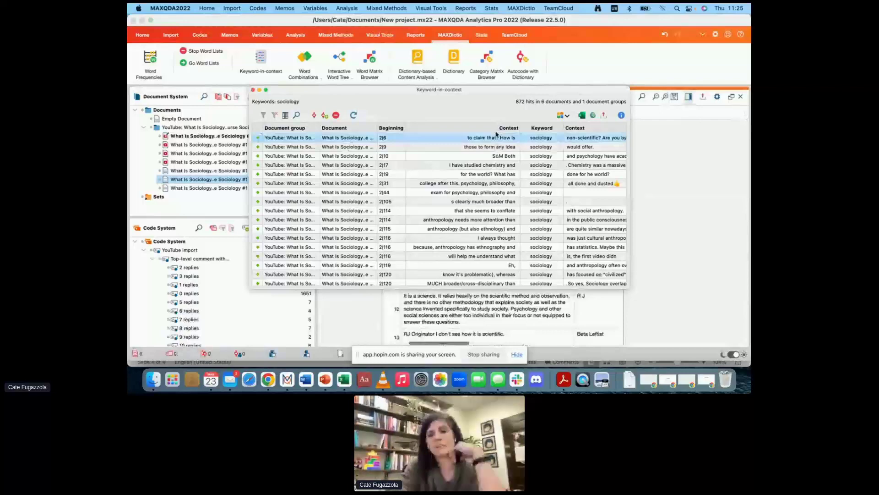
scroll(459, 209, "down", 15)
left_click(458, 210)
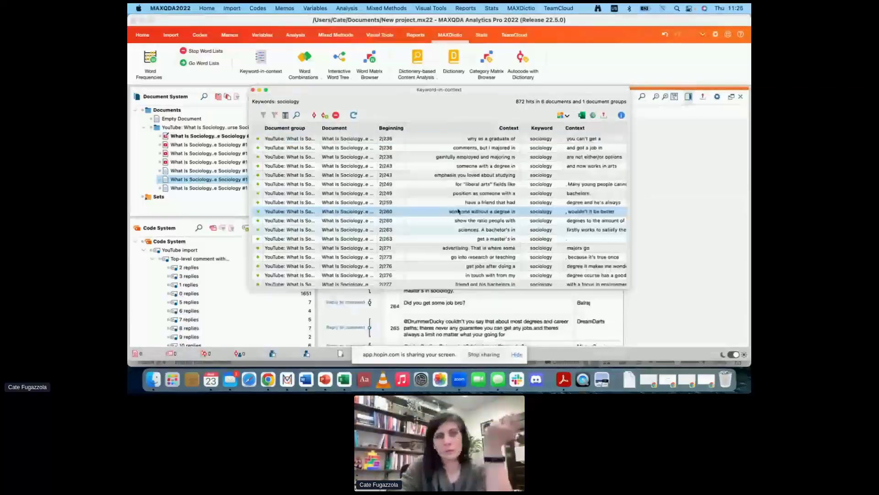
left_click_drag(466, 91, 586, 130)
left_click(372, 130)
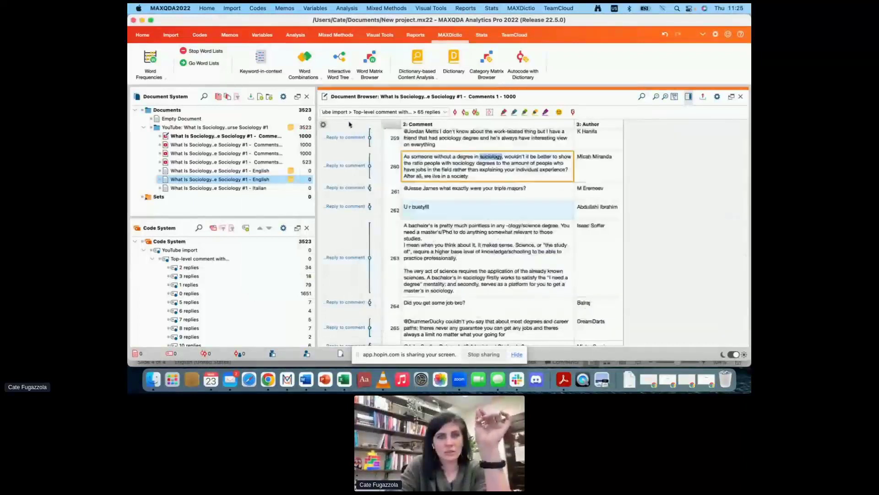
Activate the first English transcript, generate a word cloud from only that document, and close the cloud after viewing it.
left_click(372, 39)
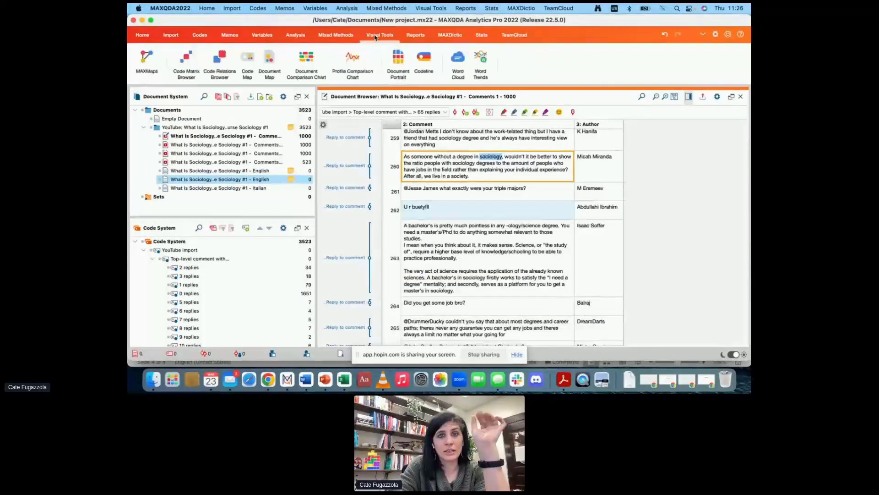
left_click(247, 153)
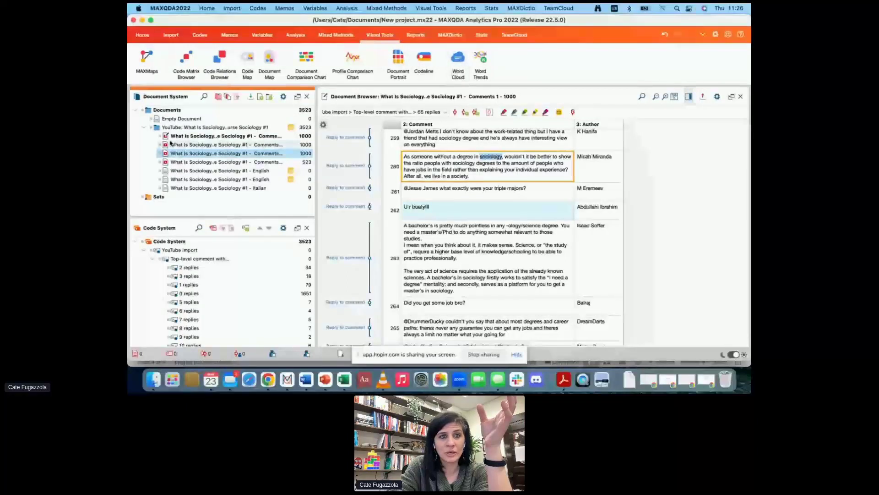
left_click(161, 170)
left_click(458, 62)
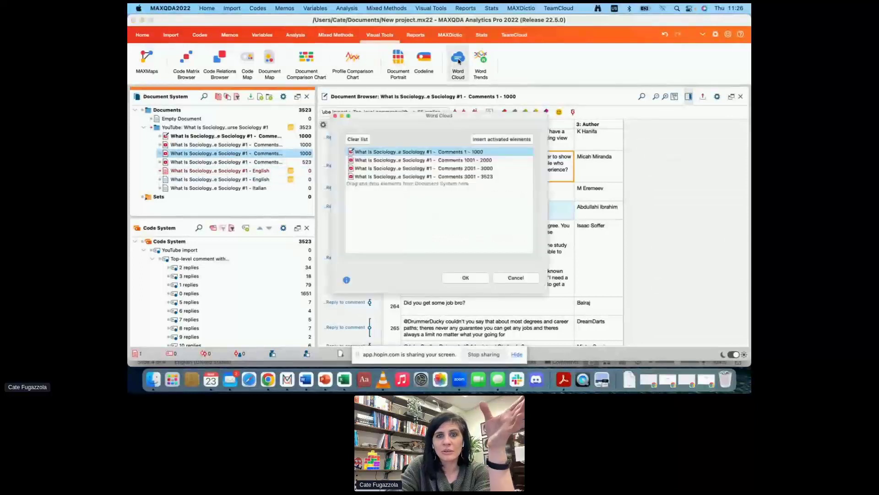
left_click(360, 139)
left_click(514, 139)
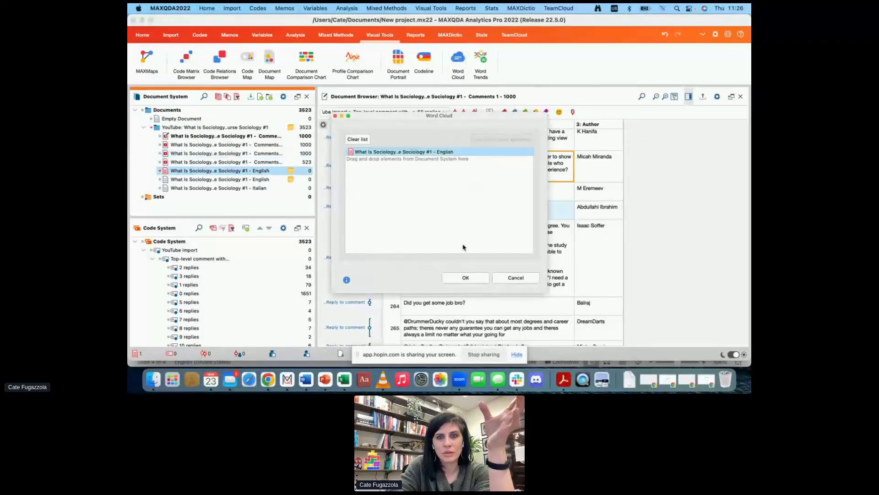
left_click(458, 279)
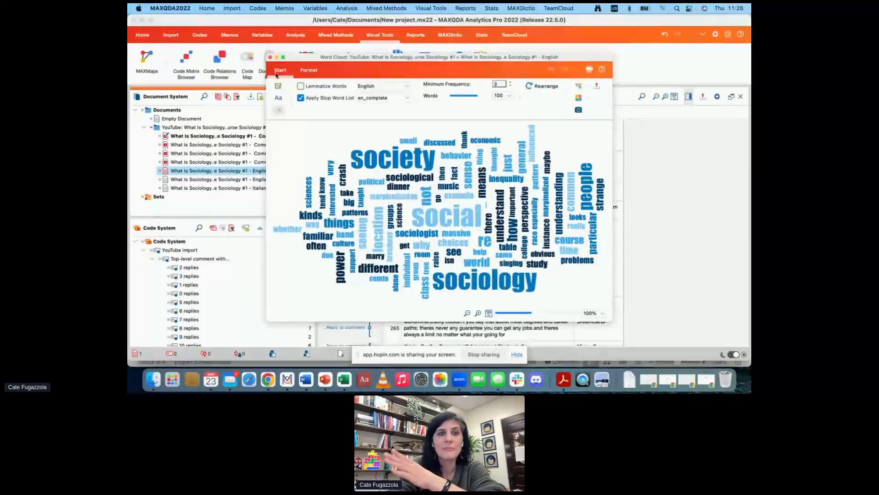
left_click(271, 57)
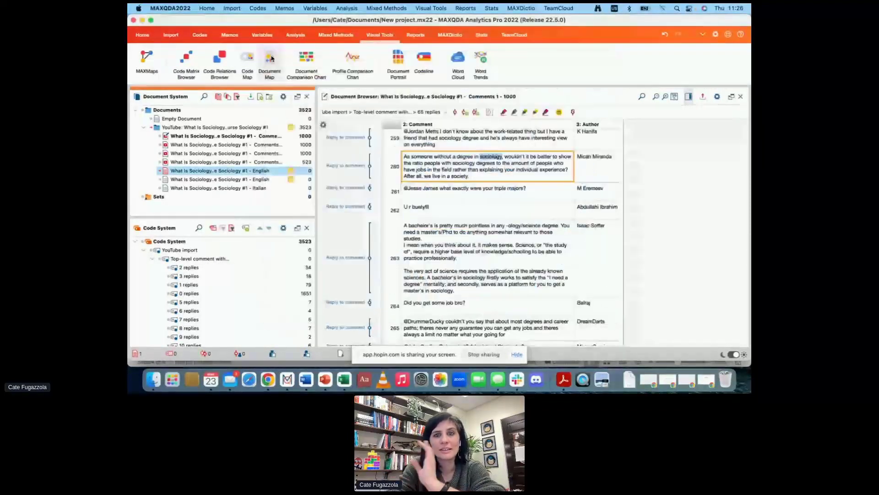
Open Word Trends for the Comments 1 - 1000 document and remove "www", "http" and "com" from the chart.
left_click(479, 76)
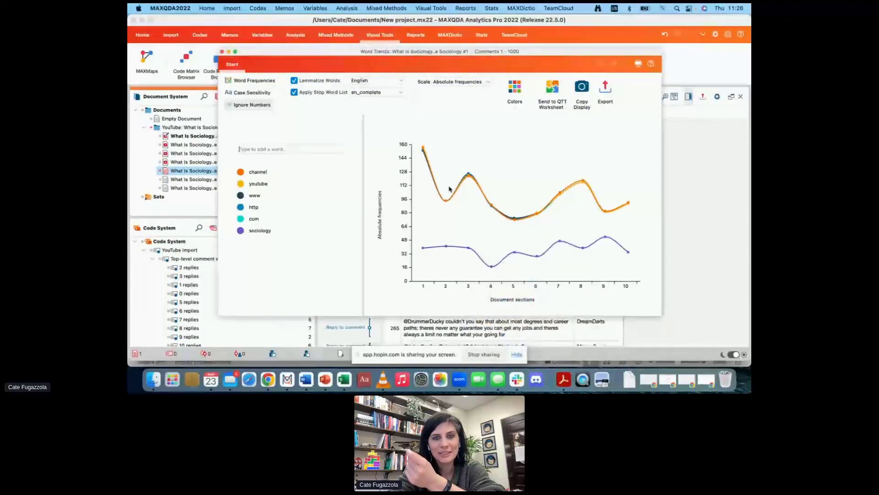
mouse_move(423, 146)
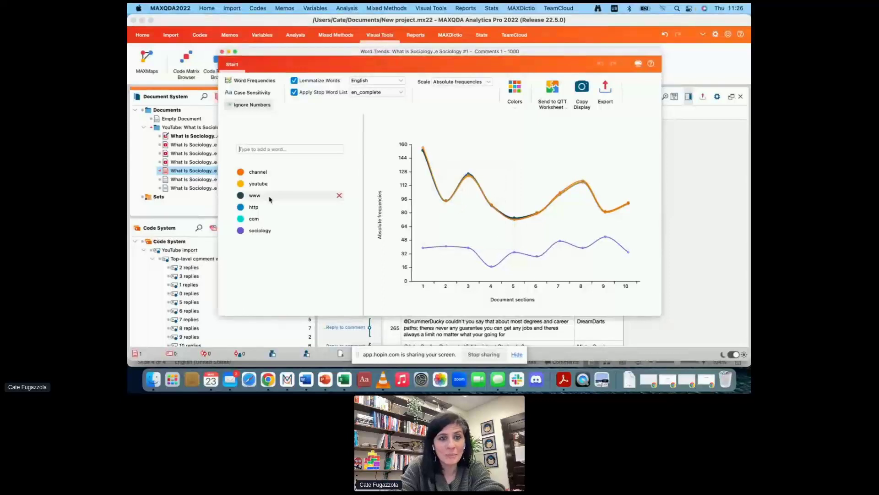
left_click(339, 195)
left_click(339, 196)
left_click(339, 196)
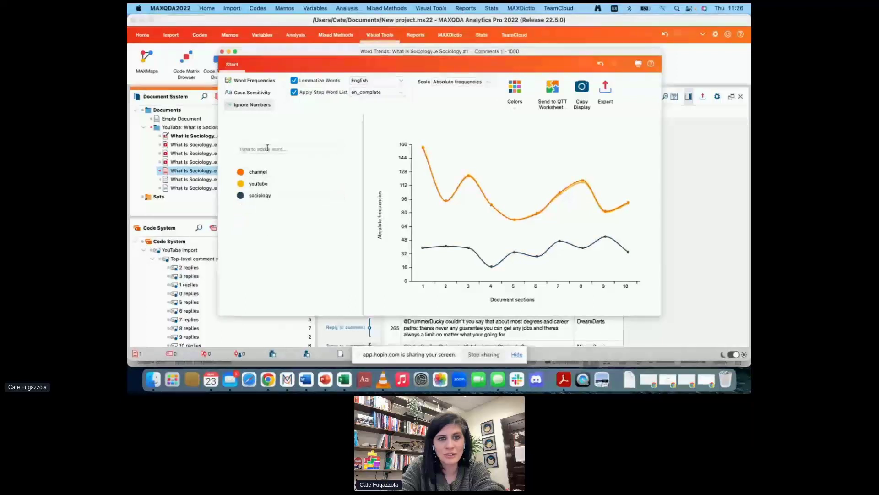
Add "behavior" to the Word Trends chart and close the chart after viewing its trend line.
type("behavior")
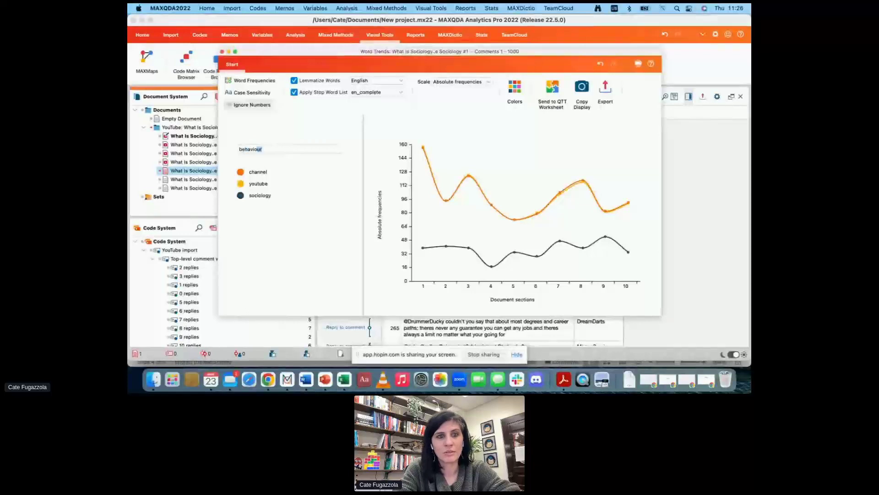
key("Return")
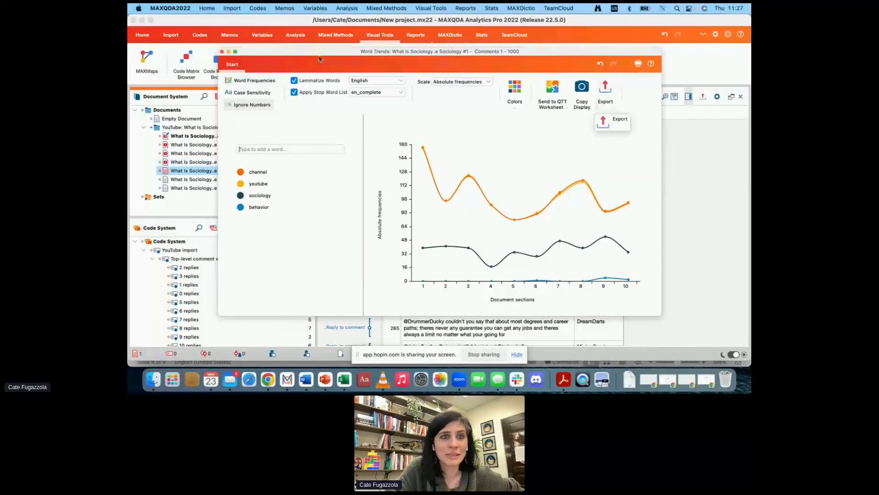
left_click(222, 52)
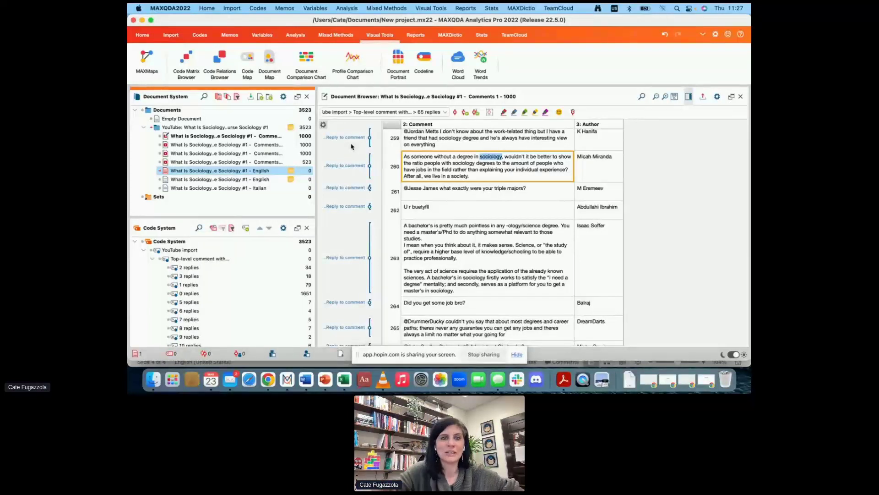
left_click(295, 35)
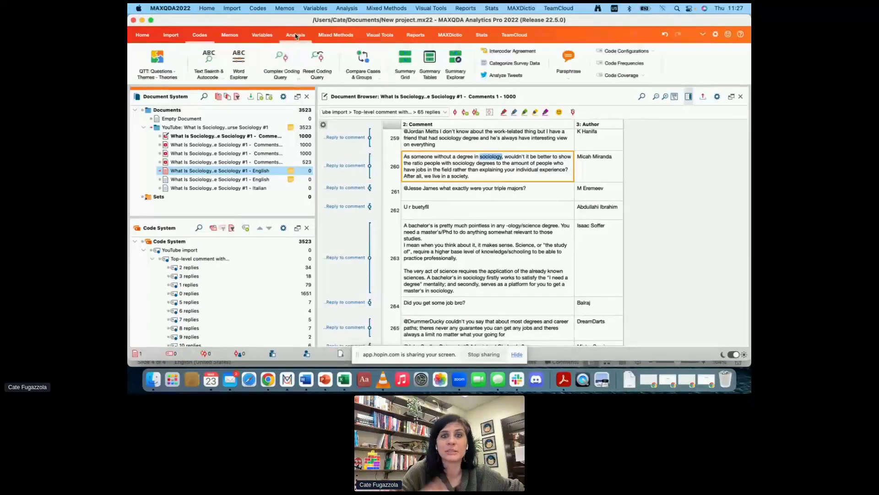
left_click(230, 35)
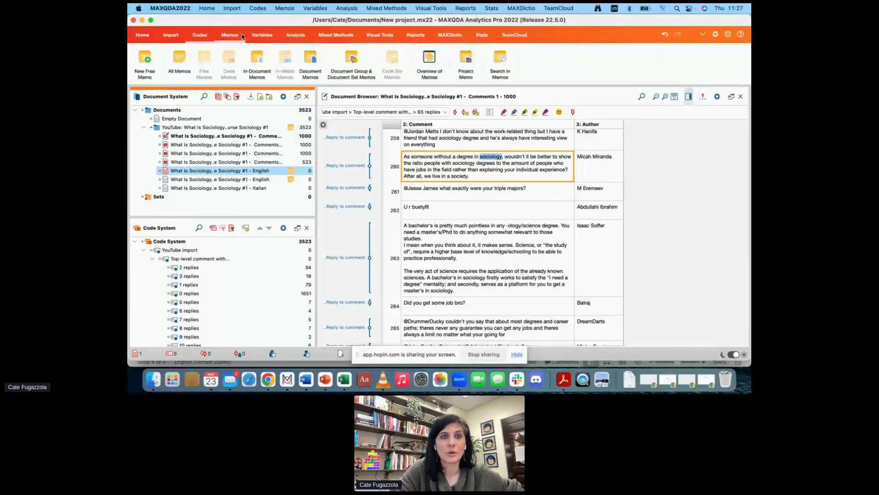
left_click(204, 36)
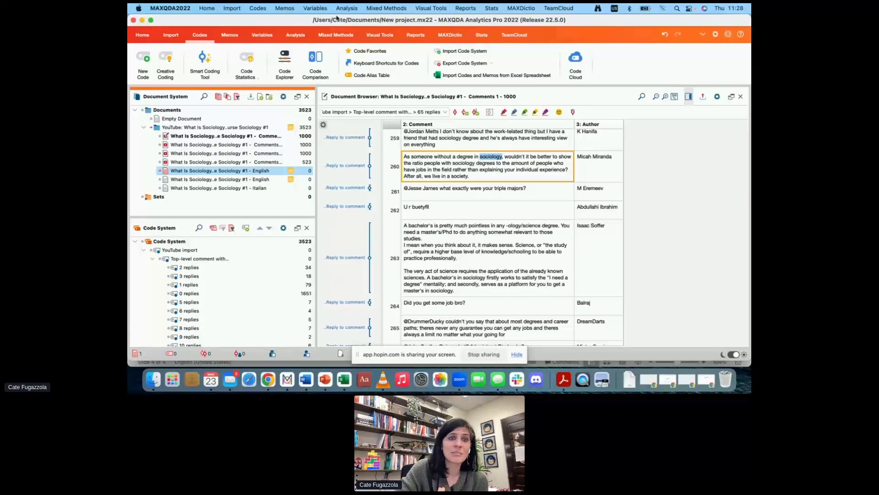
View the web page import options, and switch to Chrome to open the MAXQDA Web Collector extension on the conference session page.
left_click(172, 36)
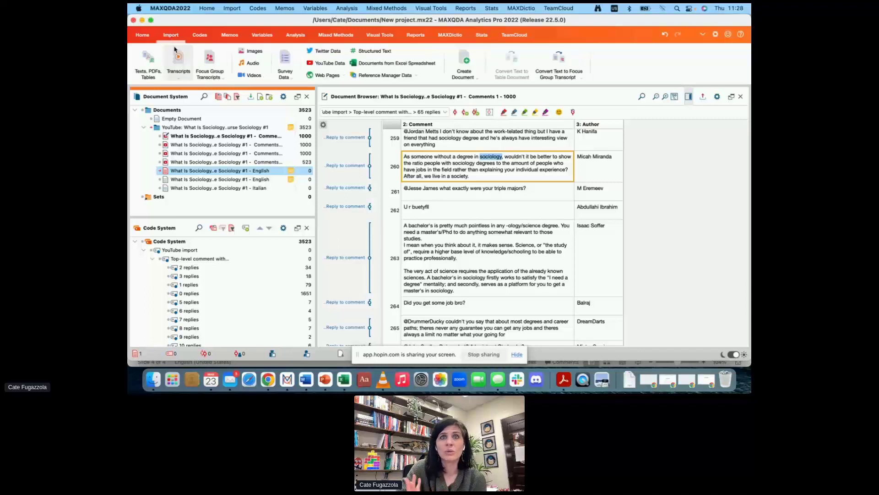
left_click(324, 76)
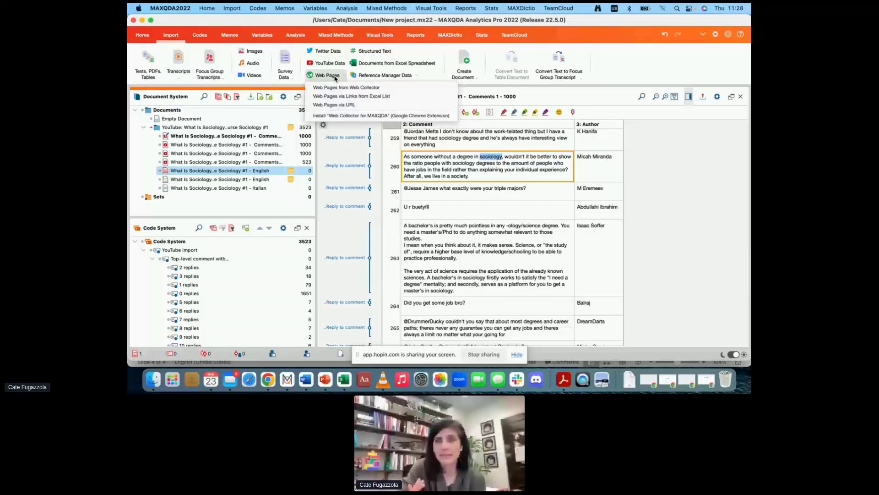
key("super+Tab")
left_click(661, 41)
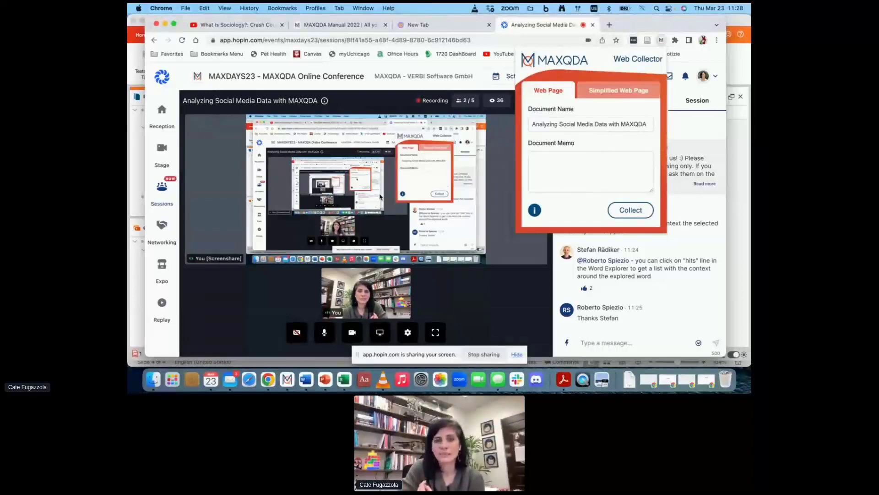
Switch back to MAXQDA, examine the options for importing web pages via URL, and leave without importing.
left_click(286, 369)
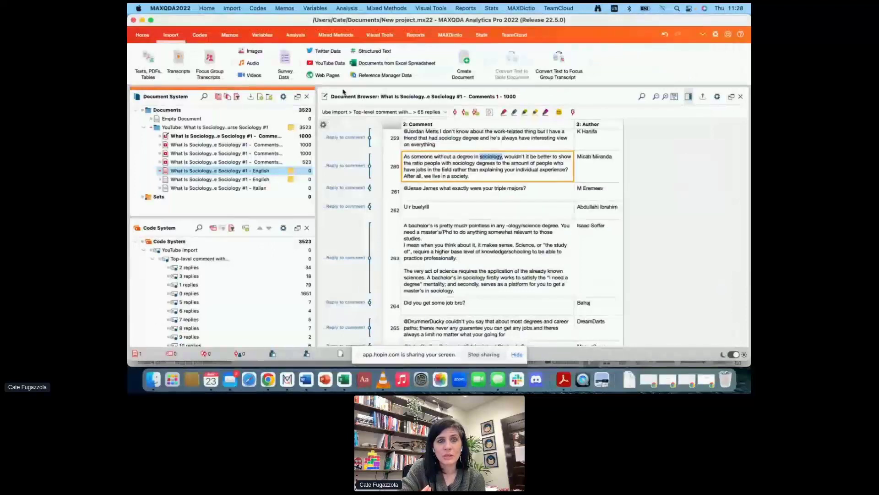
left_click(327, 75)
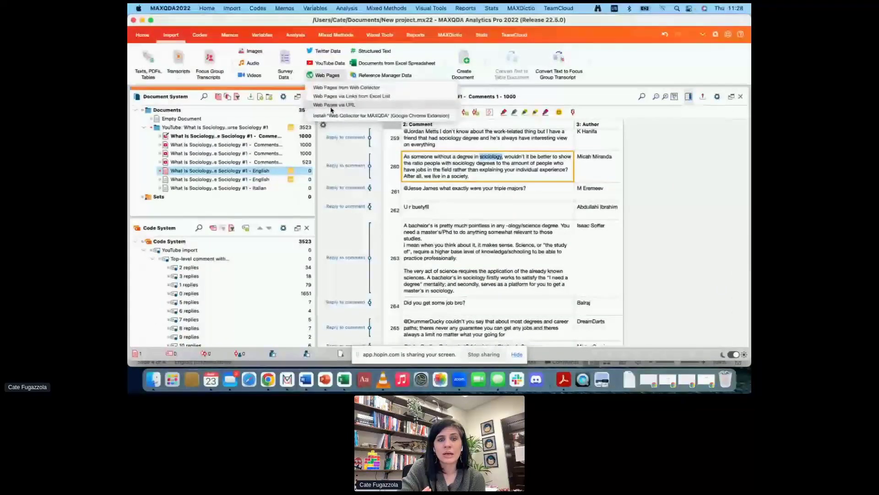
left_click(333, 105)
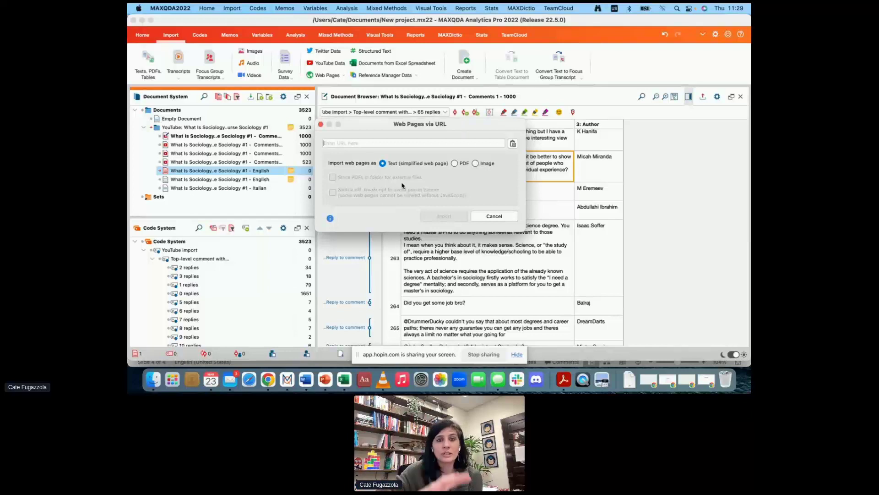
left_click(321, 125)
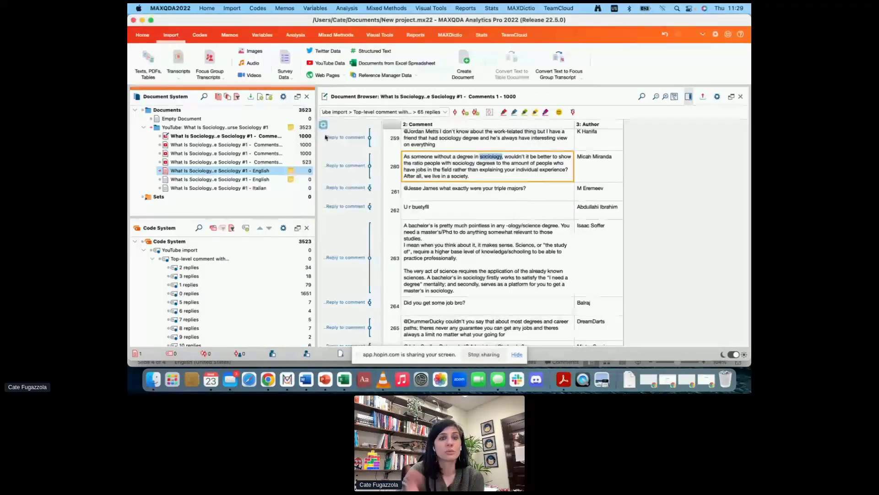
left_click(328, 75)
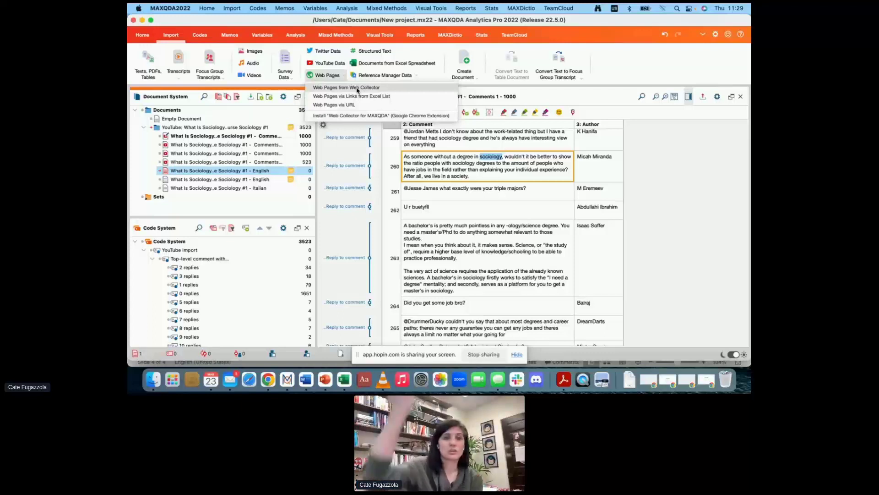
left_click(378, 188)
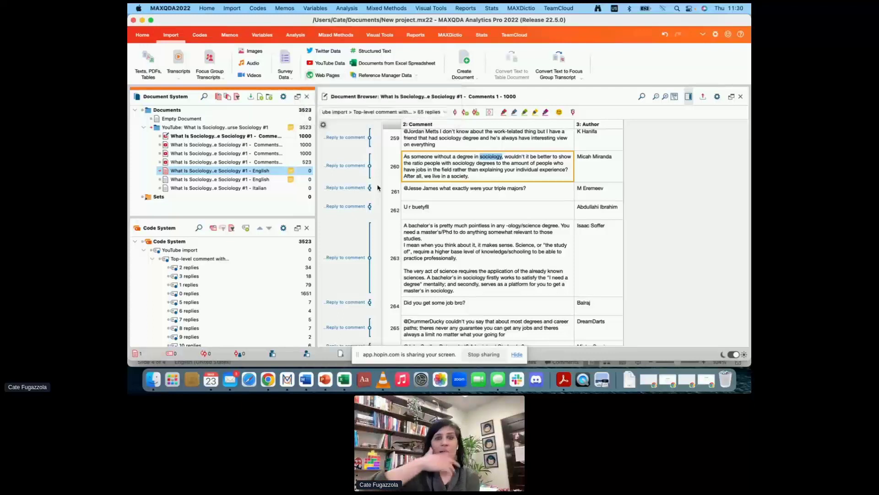
left_click(324, 75)
left_click(360, 203)
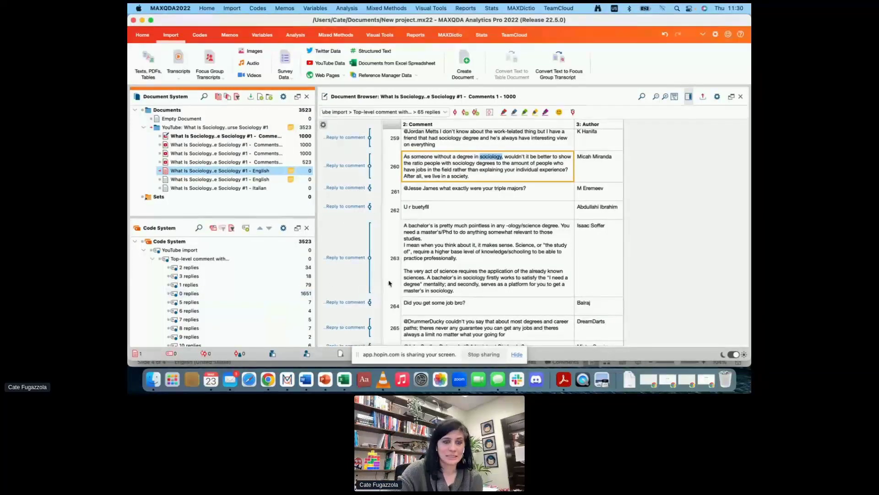
Switch to Chrome to view the Hopin conference session and its chat.
left_click(268, 377)
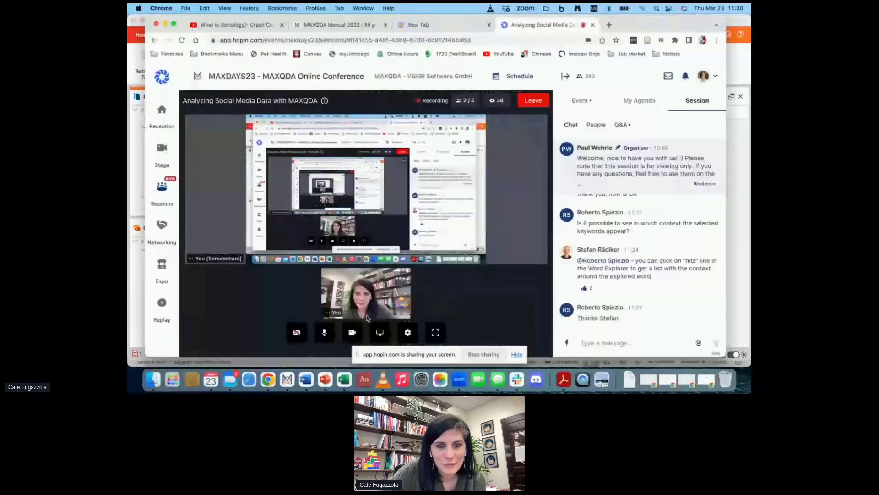